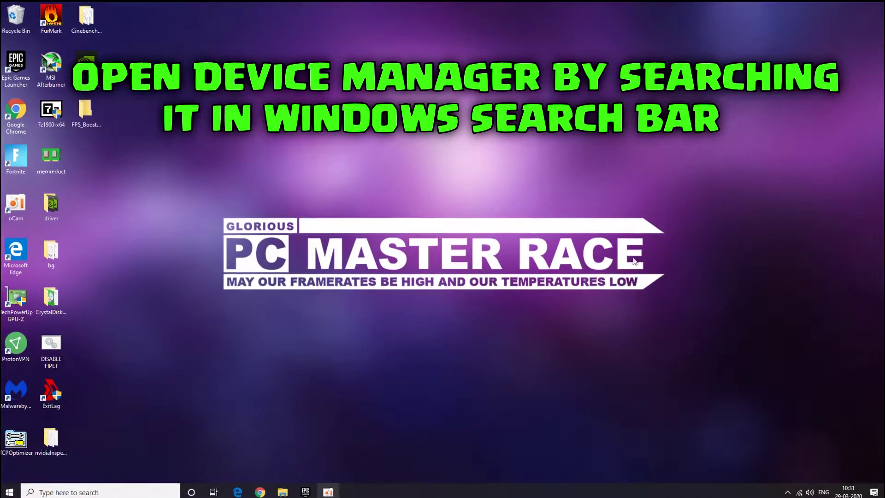
Search Windows for "device manager", open Device Manager and maximize its window
right_click(18, 489)
left_click(45, 493)
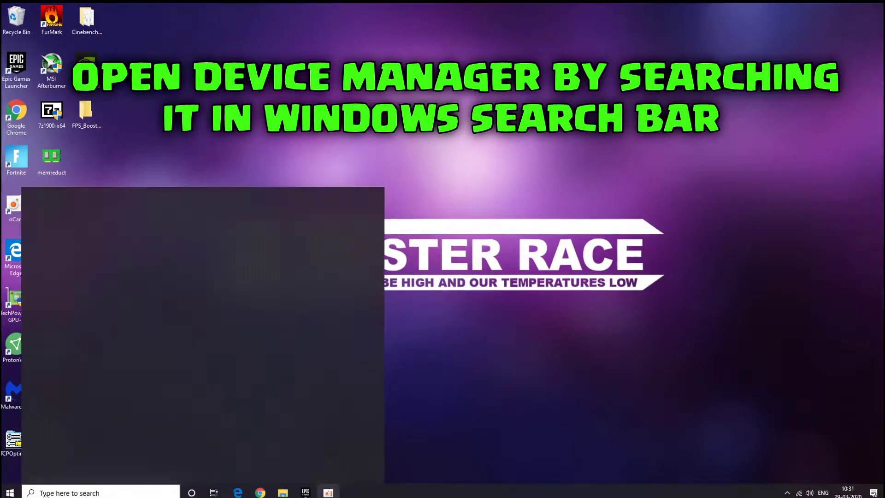
type("d")
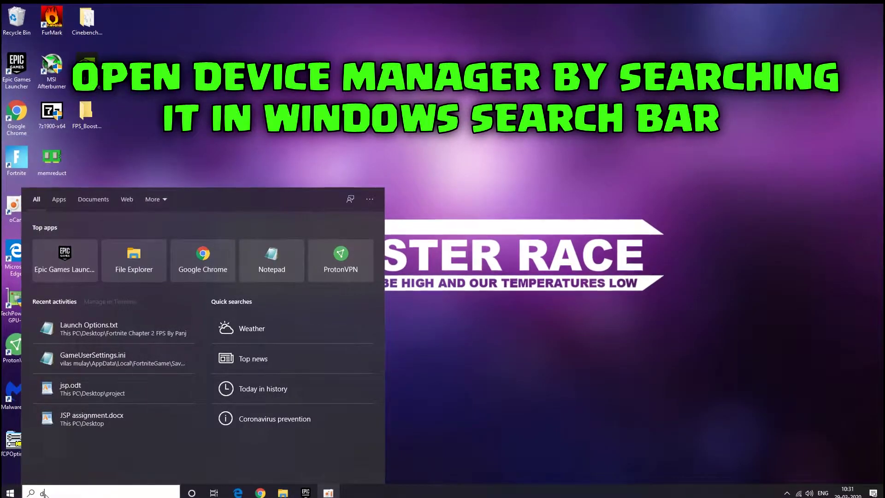
type("evice manager")
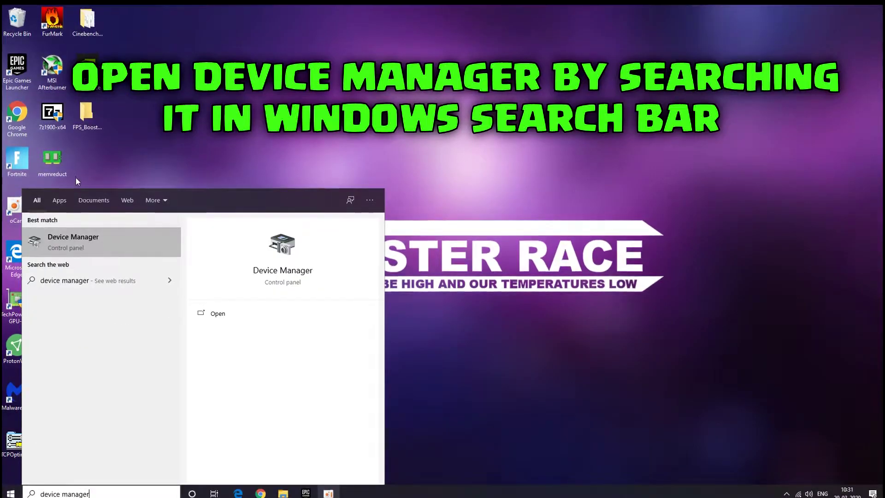
left_click(79, 250)
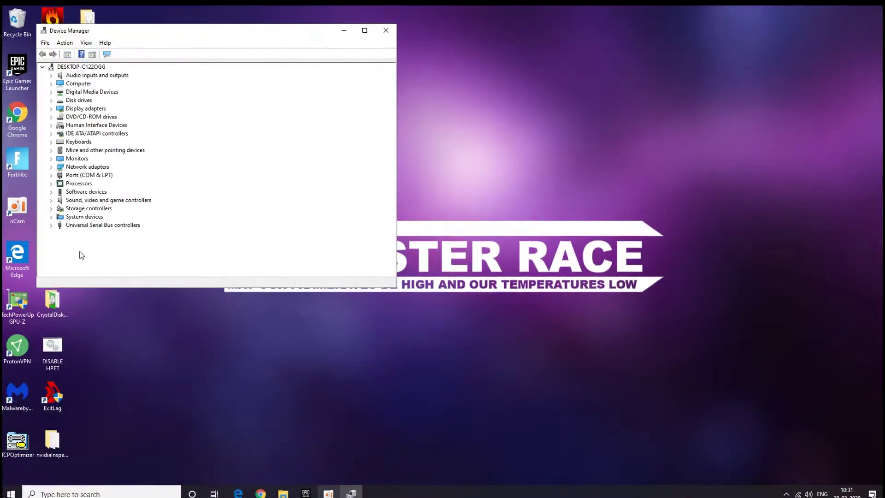
left_click(364, 30)
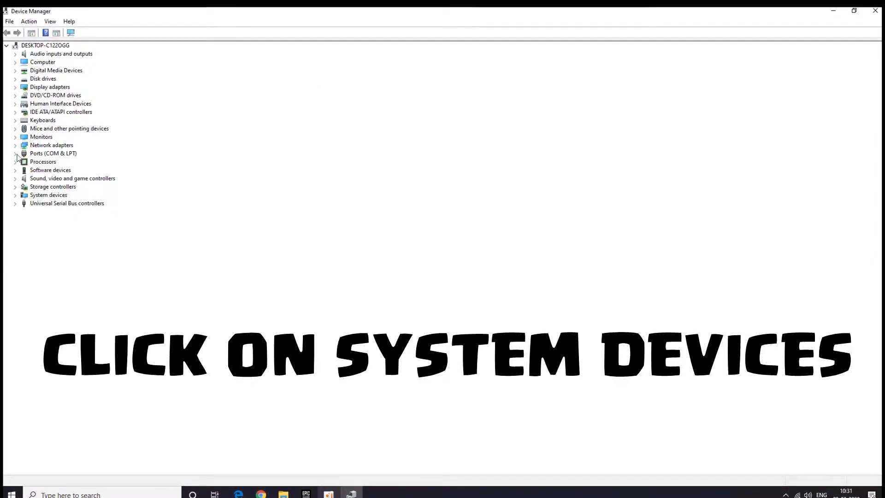
Disable the High precision event timer under System devices and close Device Manager
left_click(15, 204)
left_click(16, 204)
left_click(15, 195)
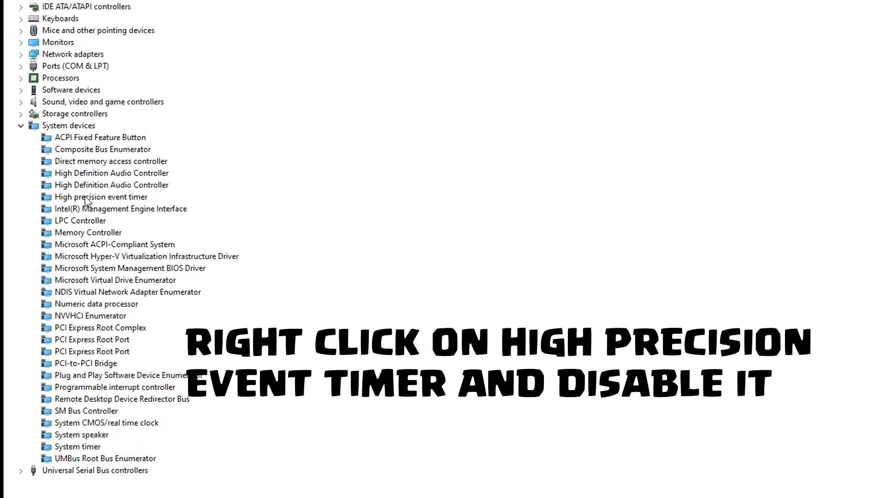
right_click(86, 197)
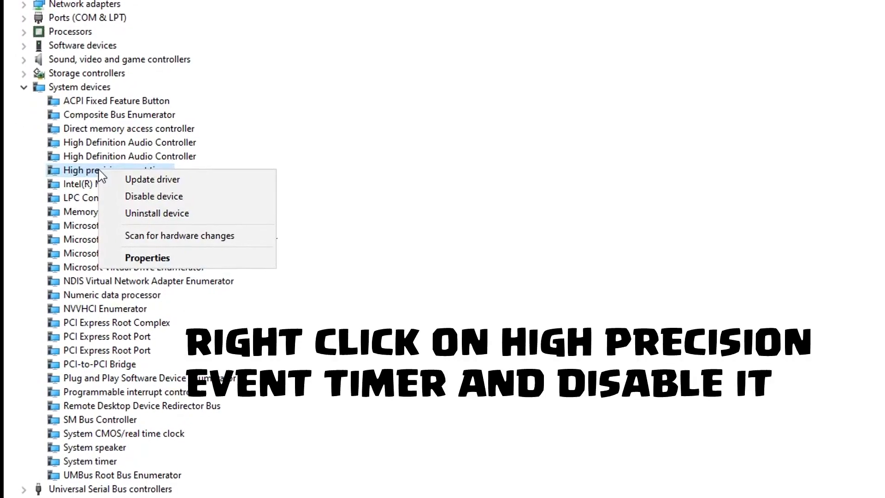
left_click(141, 196)
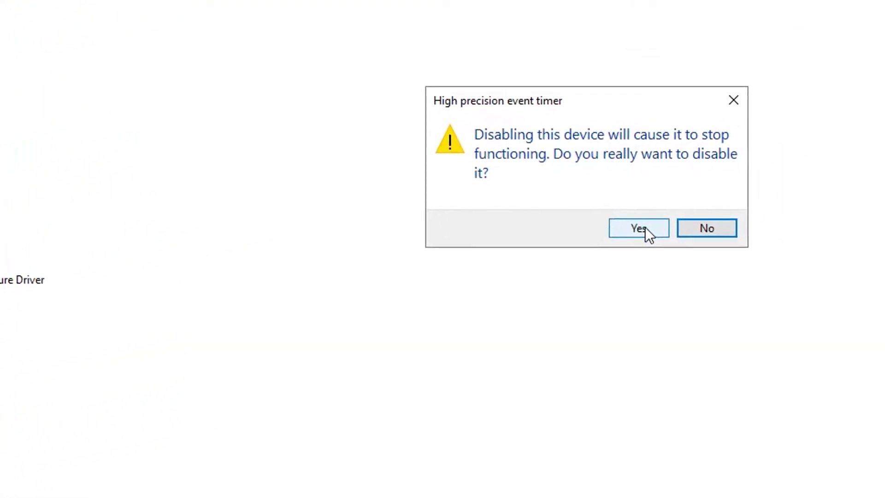
left_click(647, 226)
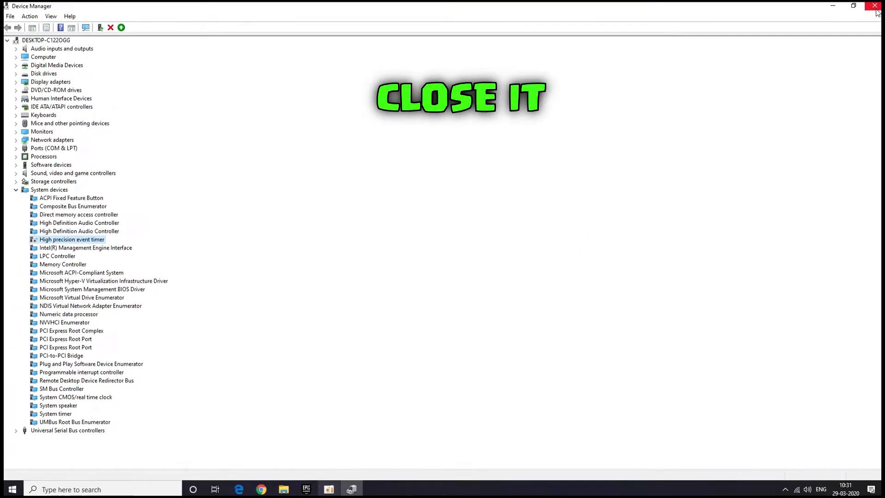
left_click(875, 10)
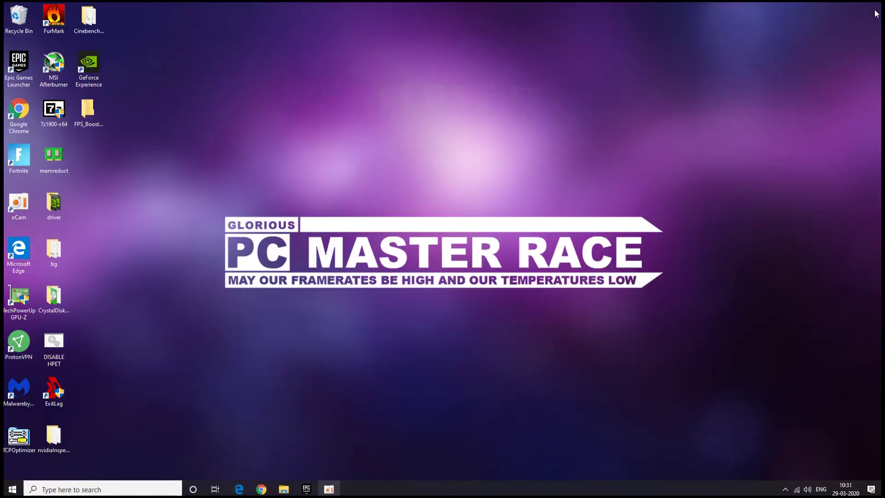
Move the FPS_BoostPack_S.V.M folder to a clear area of the desktop, open it and reposition its window
left_click_drag(96, 123, 267, 127)
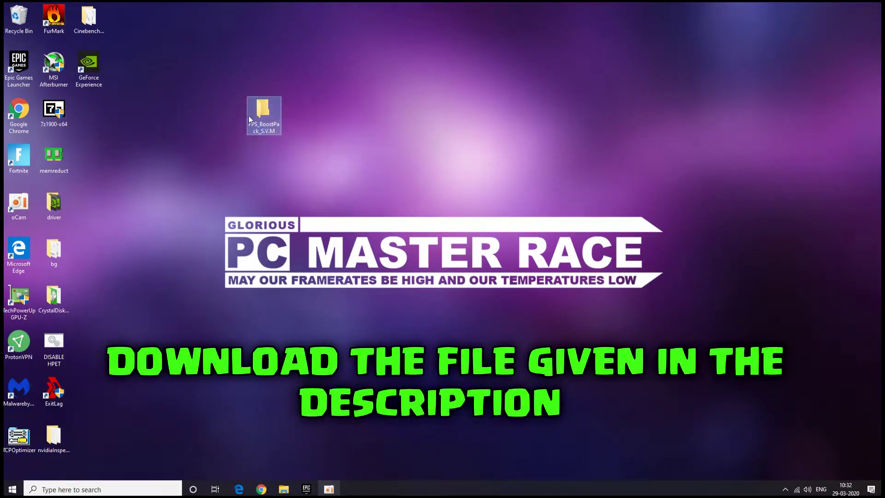
double_click(257, 118)
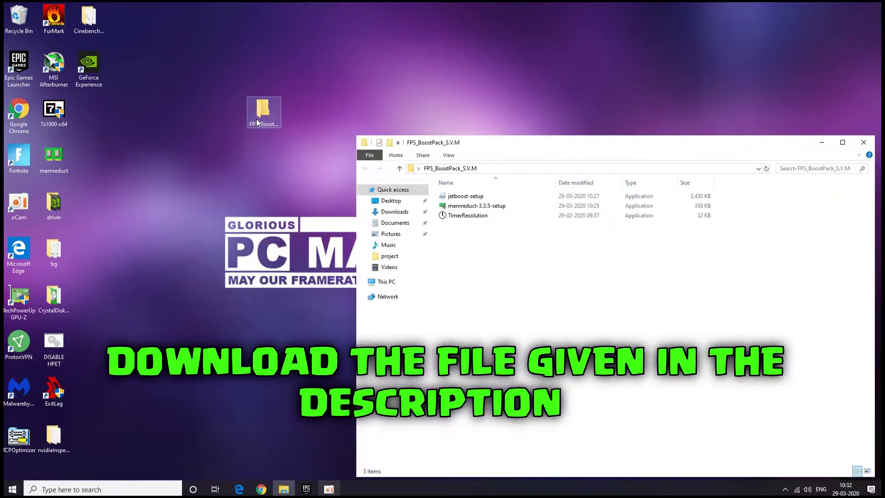
left_click_drag(504, 149, 463, 108)
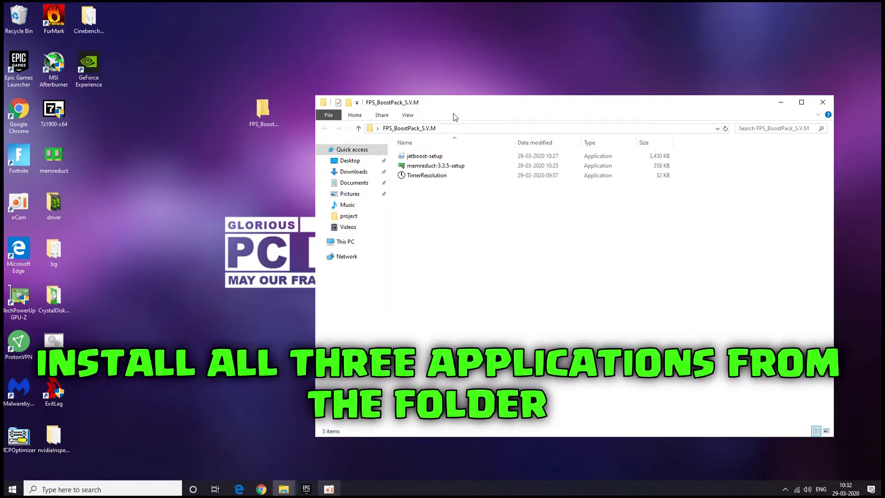
Install JetBoost from jetboost-setup, accepting the license and using the existing C:\Program Files (x86)\BlueSprig\JetBoost folder
double_click(441, 159)
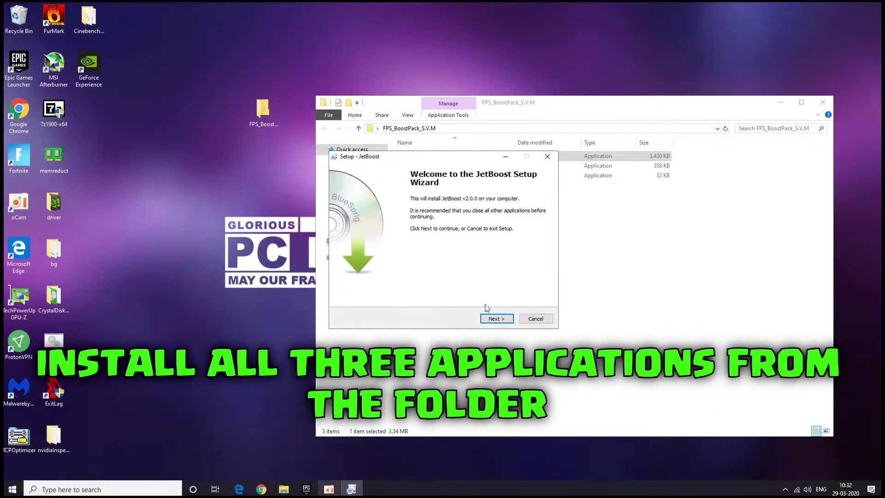
left_click(496, 319)
left_click(377, 291)
left_click(496, 318)
left_click(496, 318)
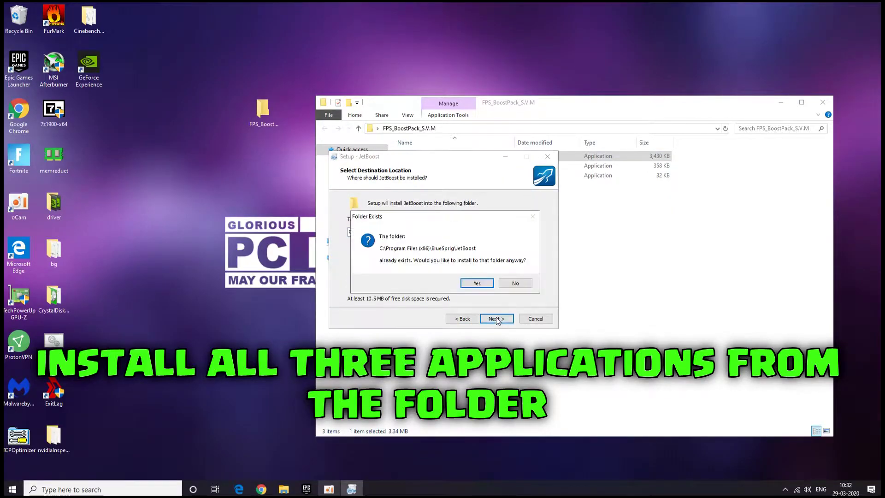
left_click(482, 284)
left_click(496, 319)
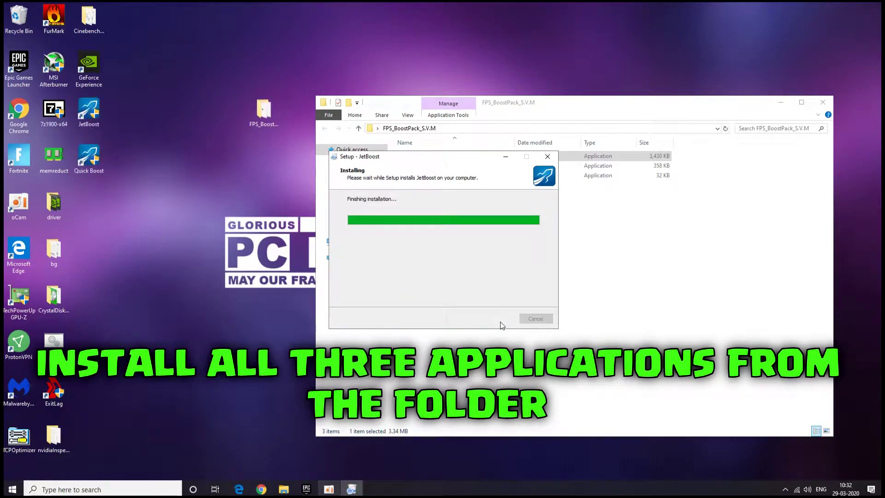
left_click(496, 318)
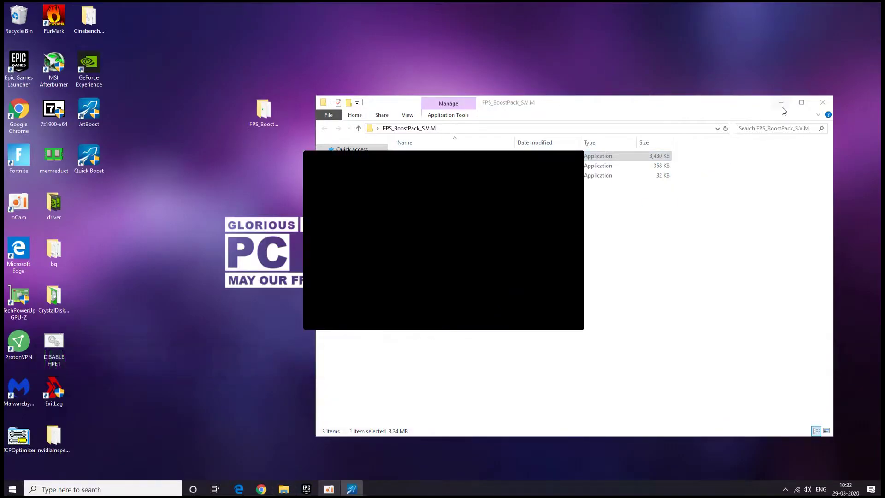
Open JetBoost's customization lists, clearing the folder and ParkControl windows out of the way
left_click(782, 103)
left_click(450, 272)
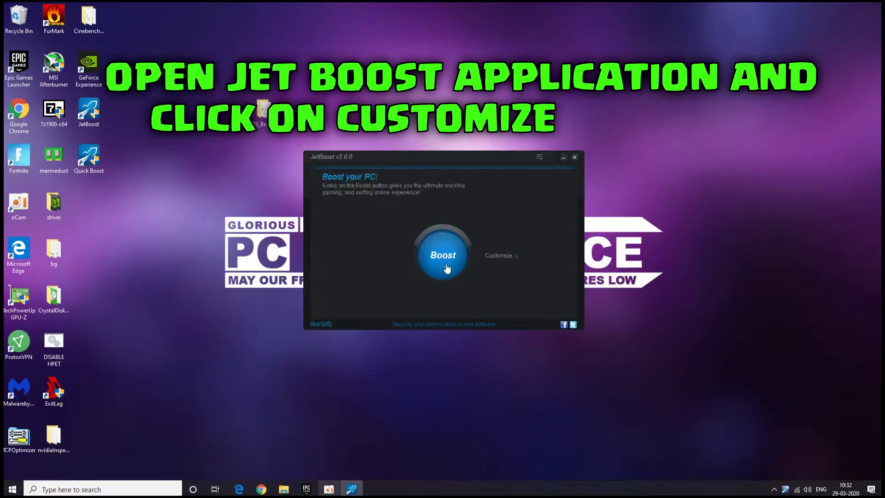
left_click(507, 257)
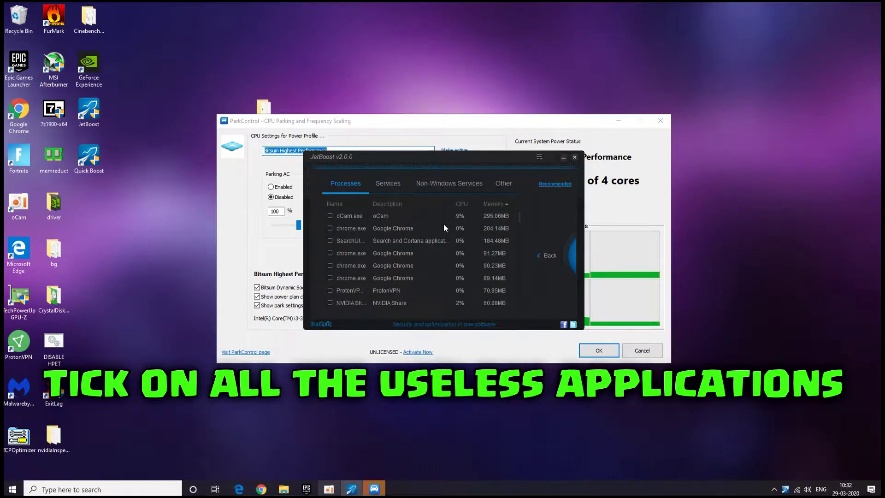
left_click(665, 123)
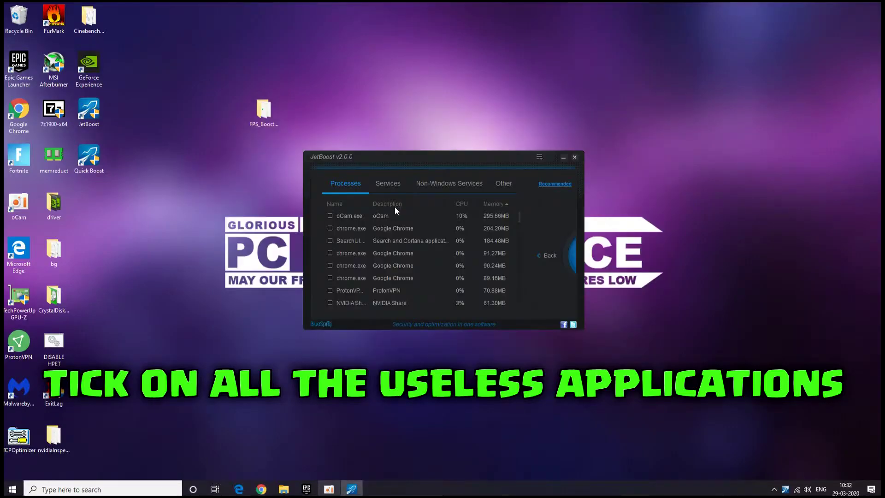
Select the unneeded processes, including the Google Chrome ones, in JetBoost's process list
left_click(329, 216)
left_click(329, 228)
scroll(332, 295, "down", 3)
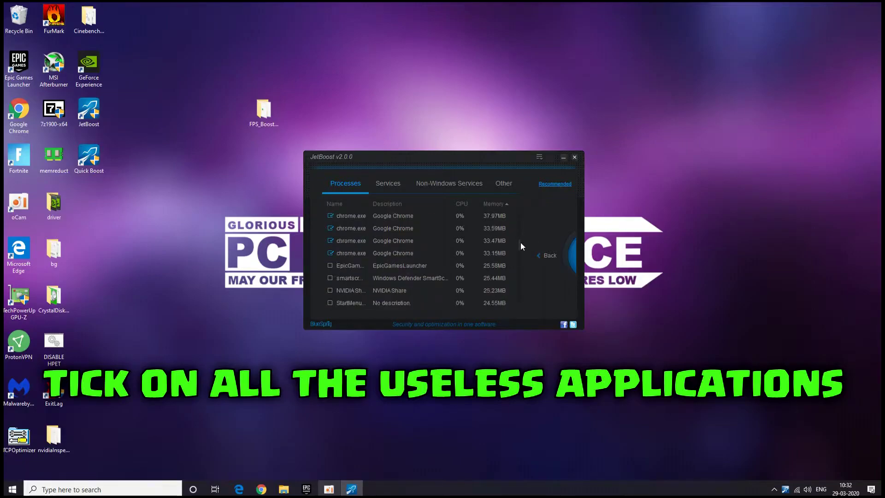
left_click_drag(519, 242, 515, 296)
scroll(513, 295, "down", 2)
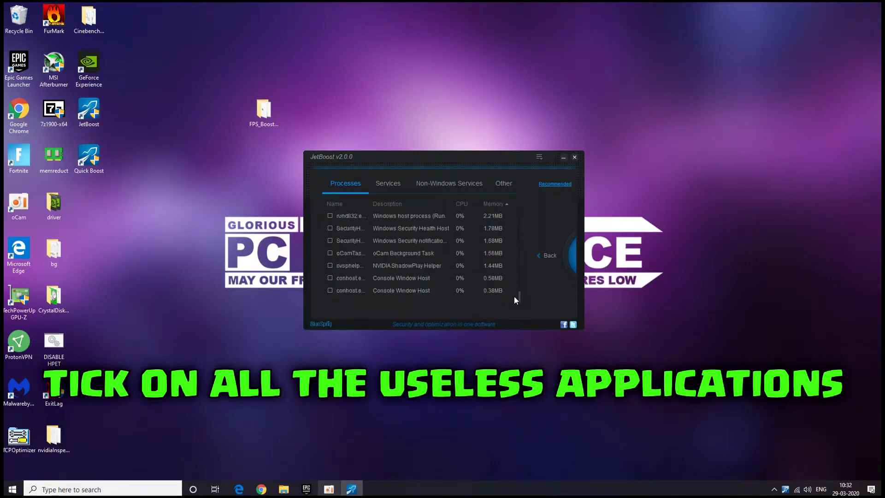
Select Malwarebytes Service among the non-Windows services and review JetBoost's Windows services and other optimization options
left_click(381, 184)
scroll(394, 237, "down", 5)
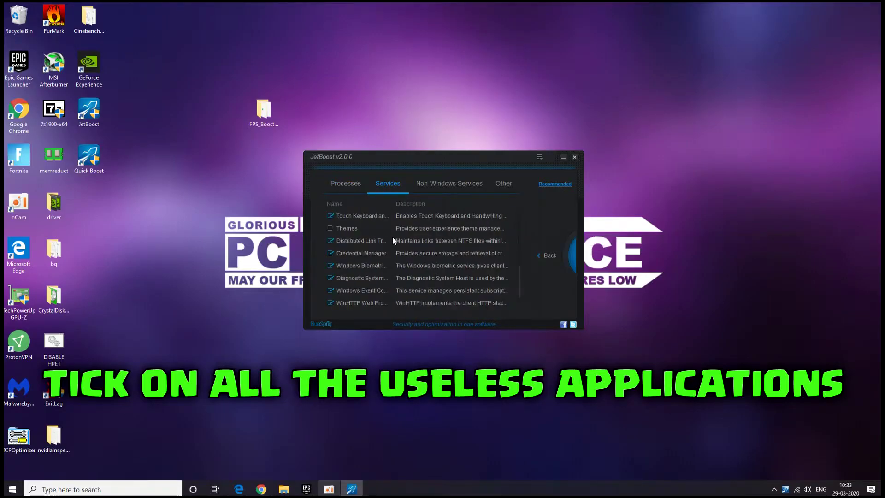
left_click(434, 186)
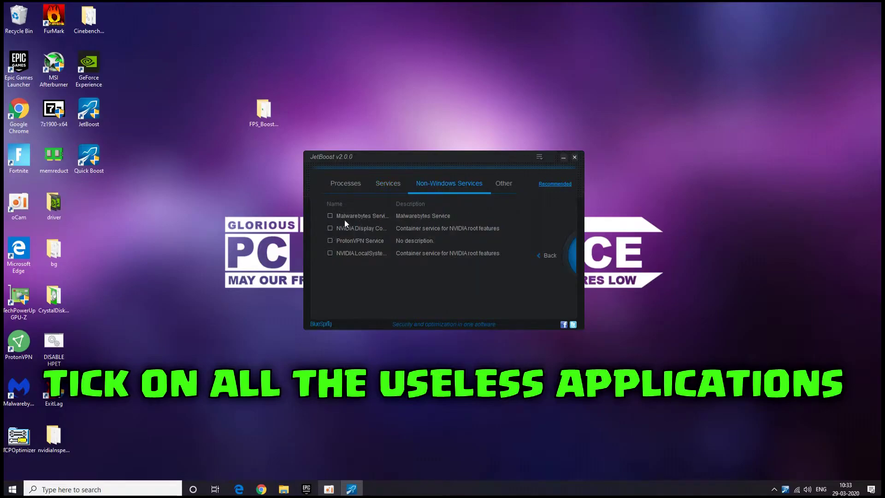
left_click(330, 215)
left_click(503, 184)
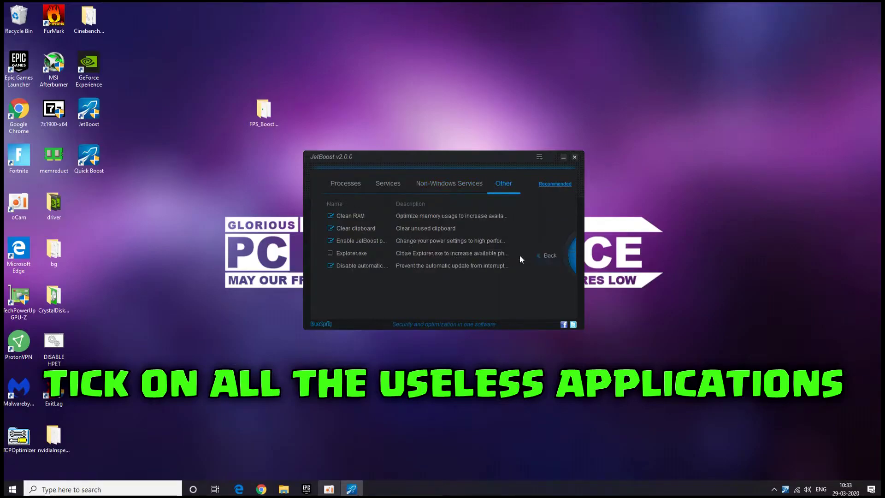
Return to JetBoost's main screen, run the boost and close the program
left_click(546, 251)
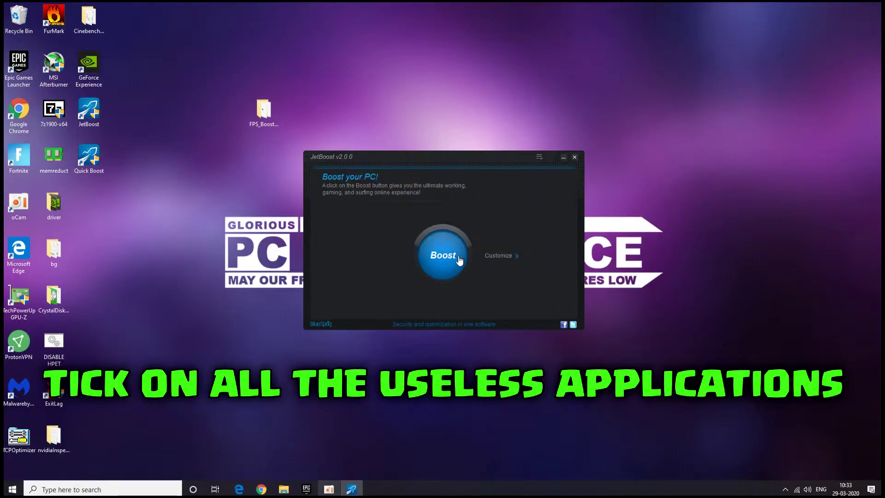
left_click(447, 255)
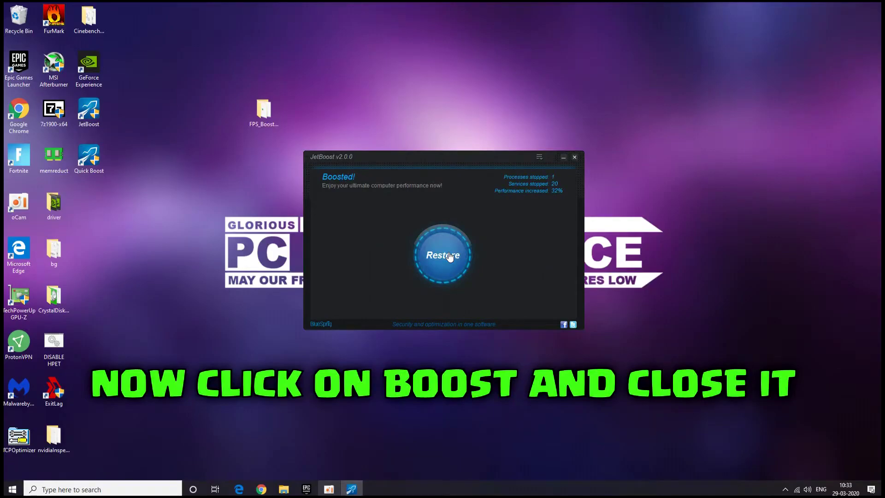
left_click(574, 158)
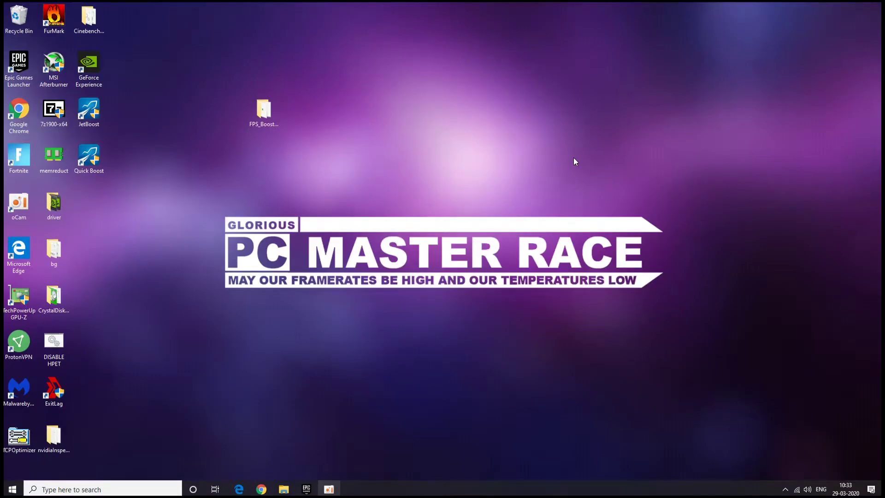
Launch memreduct-3.3.5-setup from the FPS_BoostPack_S.V.M folder and ignore the warning about Mem Reduct already running
double_click(261, 117)
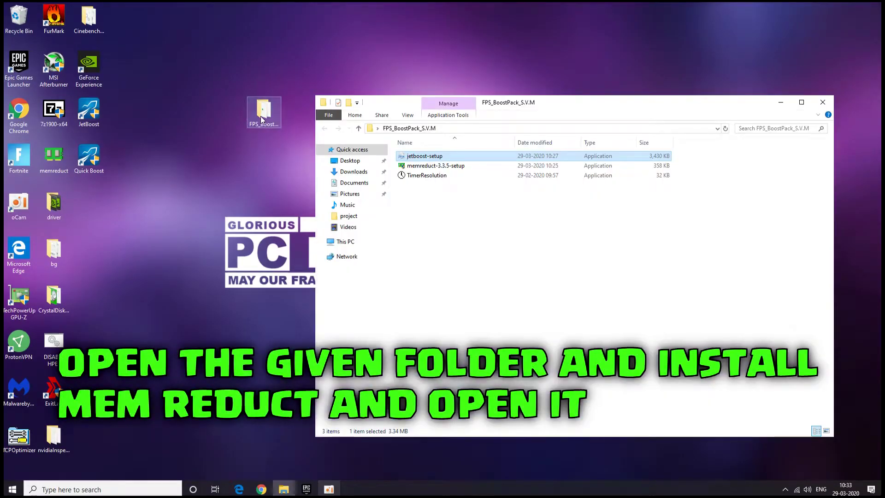
double_click(454, 166)
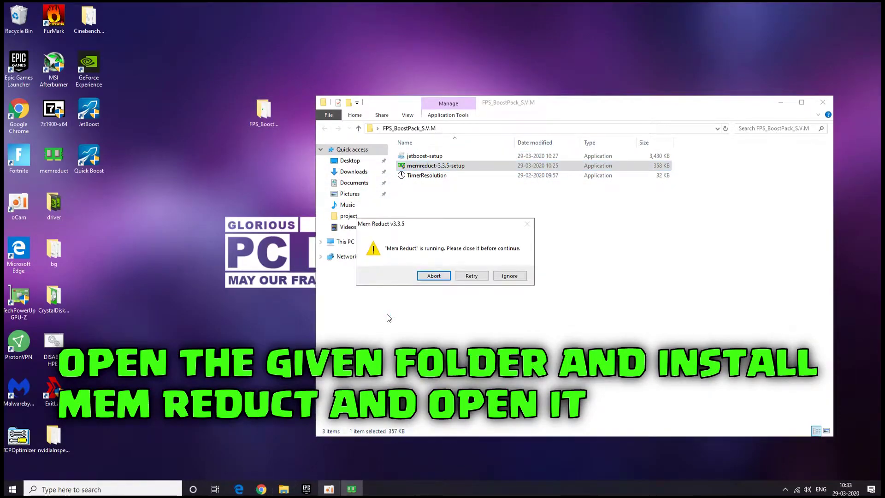
left_click(471, 275)
left_click(509, 276)
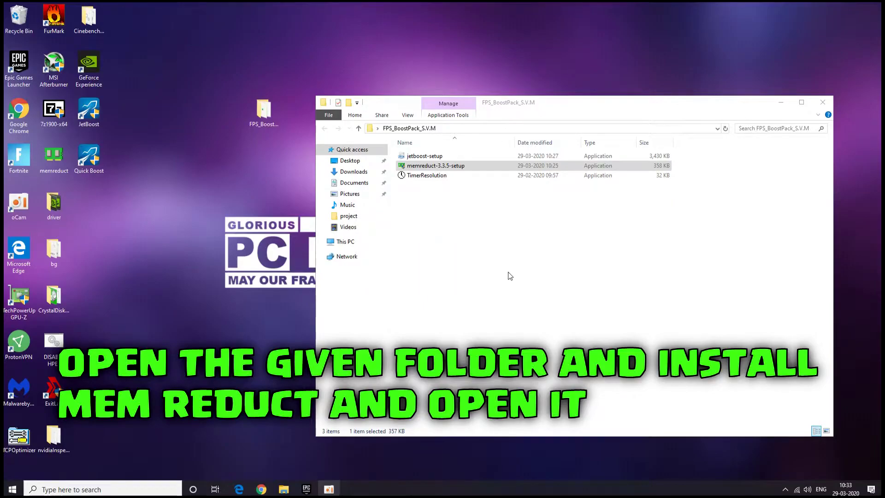
Accept the license, install Mem Reduct with desktop and start menu shortcuts, and minimize the folder window
left_click(501, 319)
left_click(501, 321)
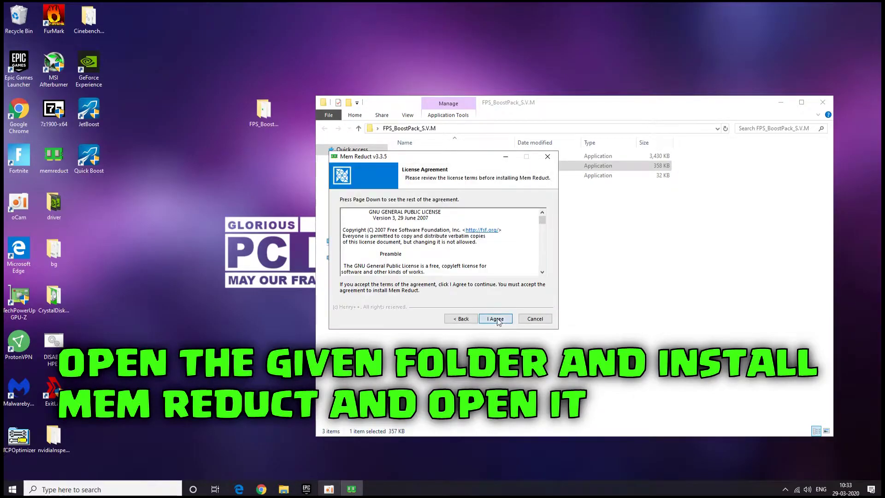
left_click(498, 320)
left_click(495, 319)
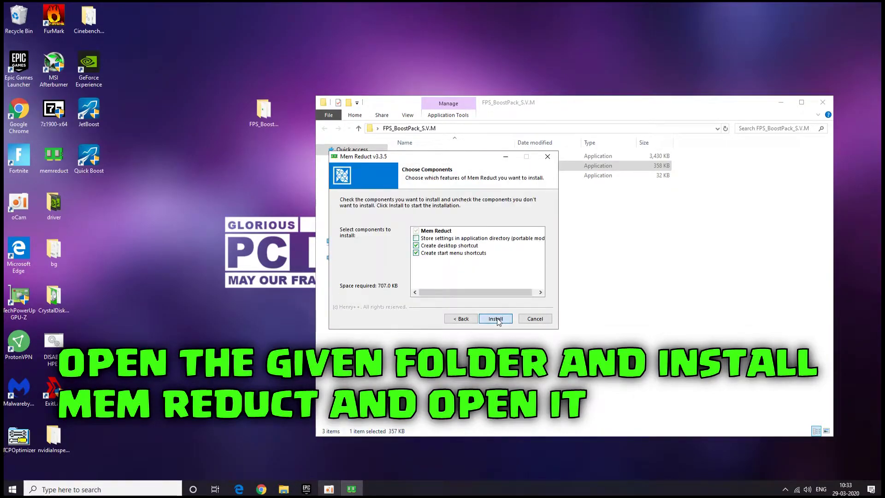
left_click(495, 319)
left_click(495, 319)
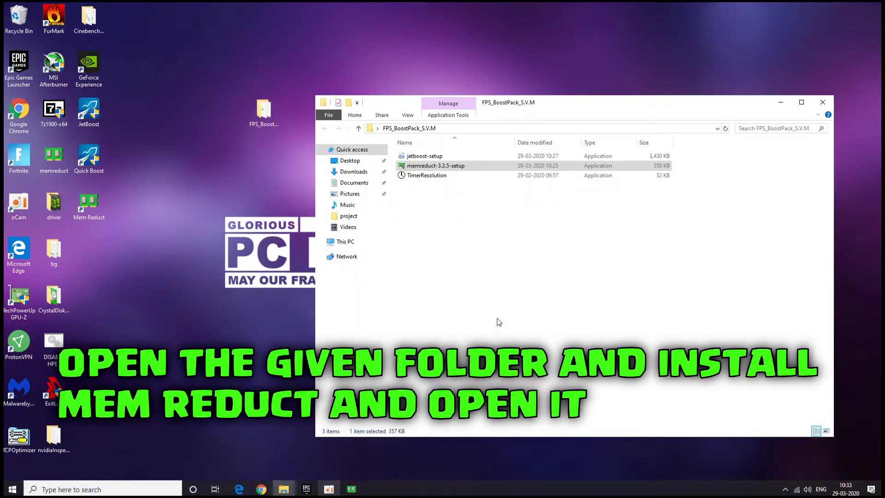
left_click(780, 102)
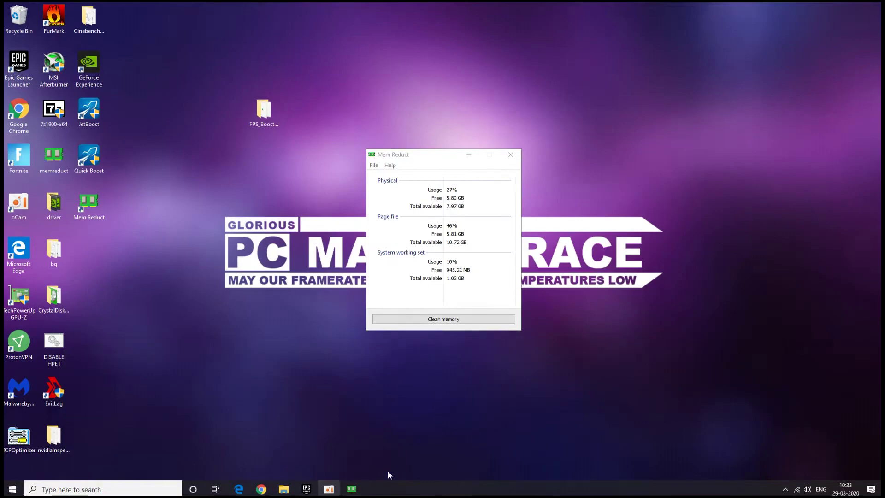
Clean the memory with Mem Reduct and close its window
left_click(351, 488)
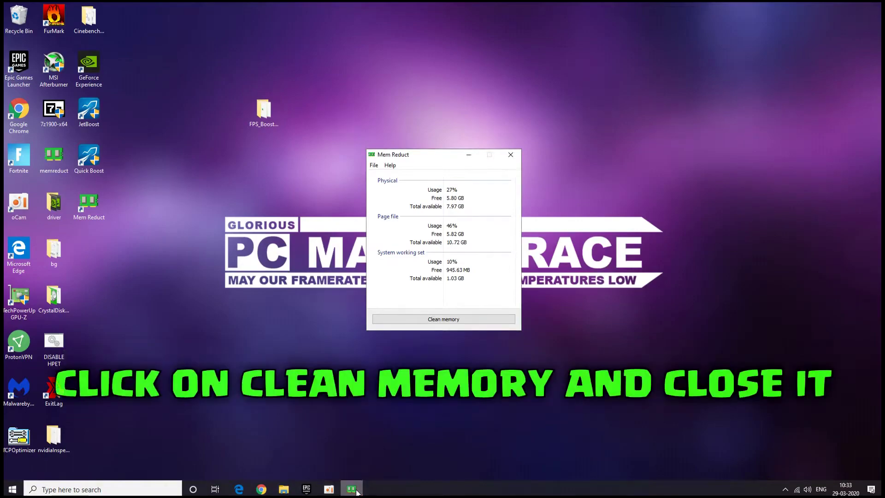
left_click(445, 320)
left_click(471, 257)
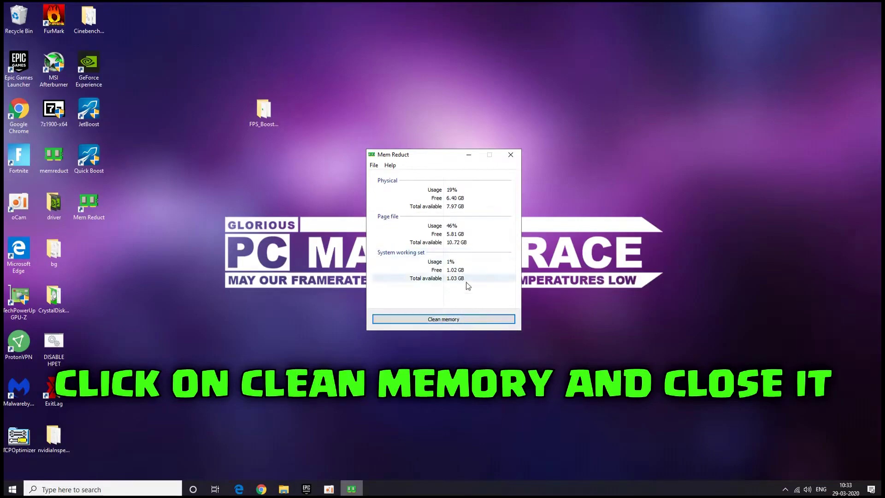
left_click(511, 155)
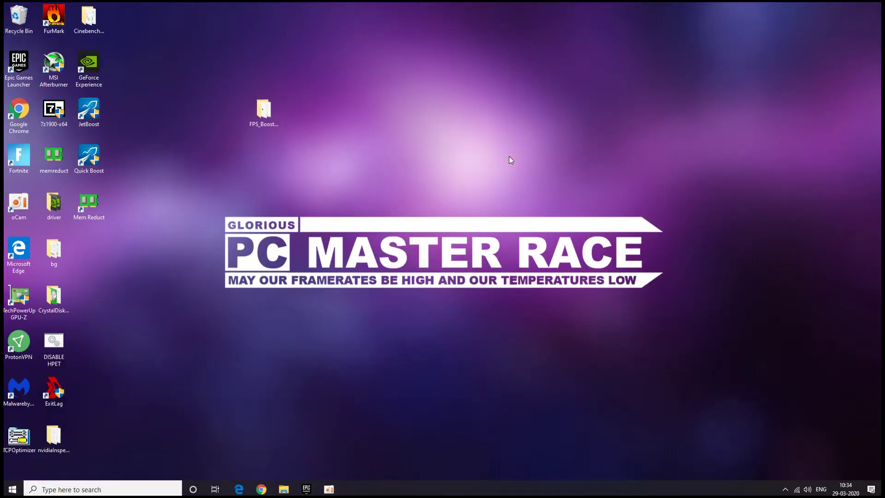
Launch TimerResolution from the FPS_BoostPack_S.V.M folder, set the timer resolution to maximum, and minimize it before closing the folder
double_click(261, 117)
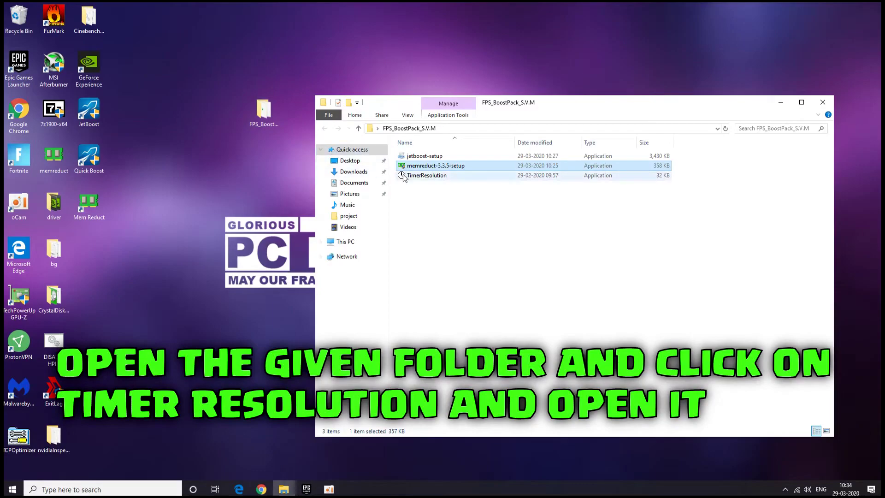
left_click(404, 177)
double_click(403, 177)
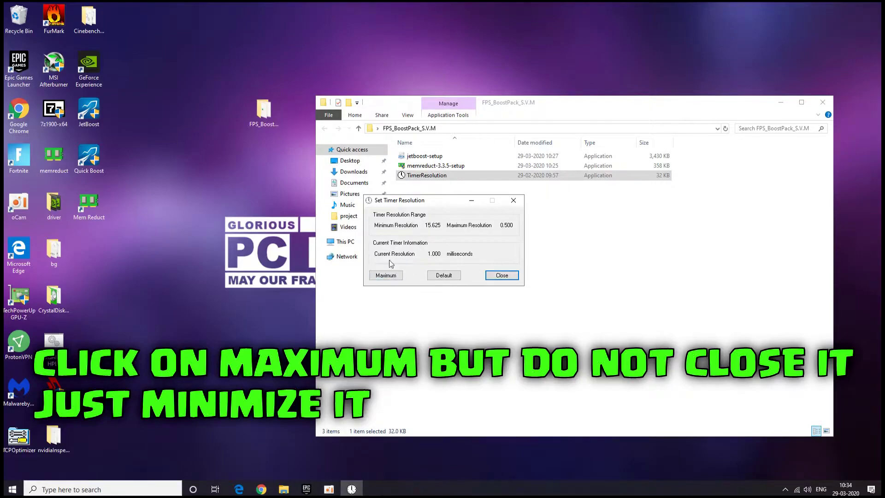
left_click(386, 278)
left_click(473, 202)
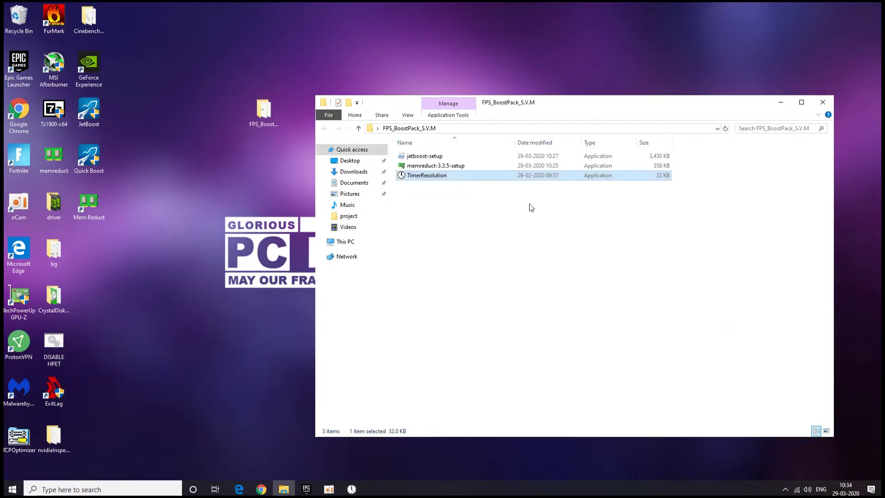
left_click(826, 102)
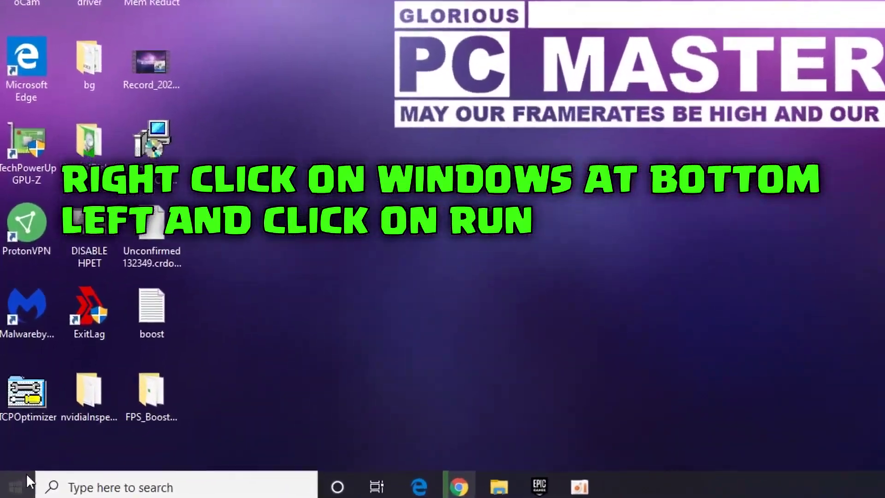
Open the Windows Prefetch folder by running prefetch from the Run dialog and allow access to it
right_click(10, 489)
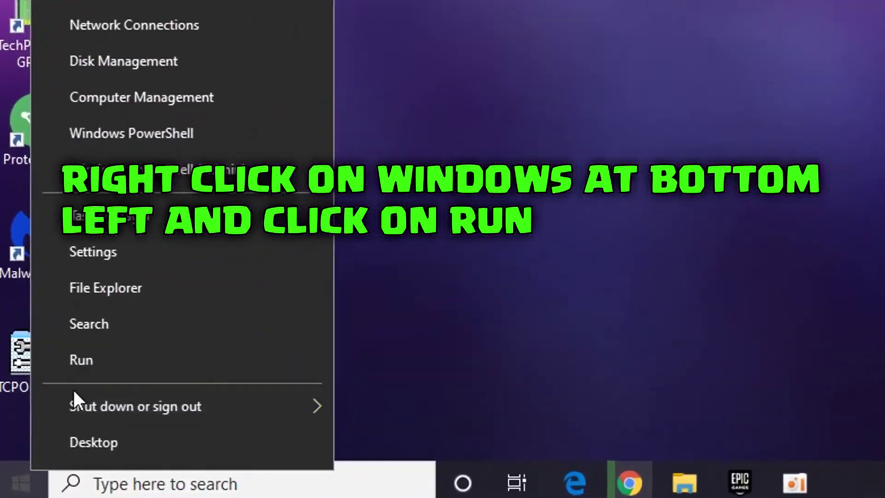
left_click(79, 359)
key("BackSpace")
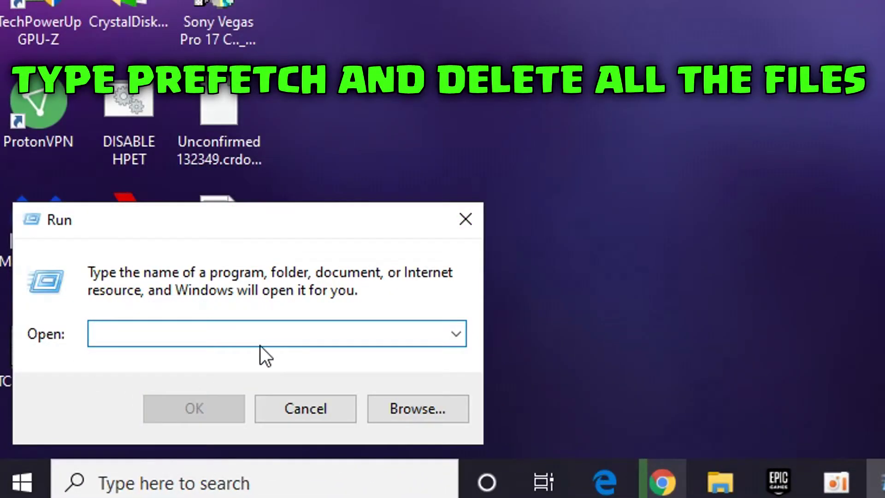
type("prefetch")
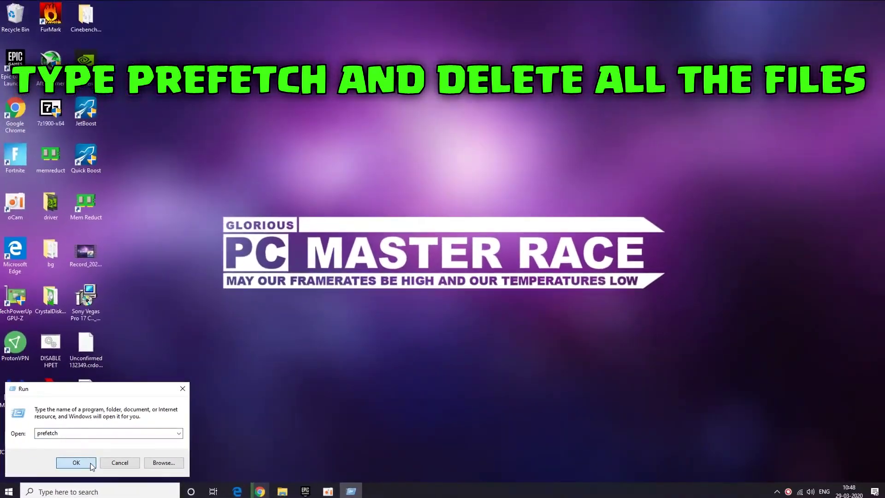
left_click(108, 457)
left_click(458, 257)
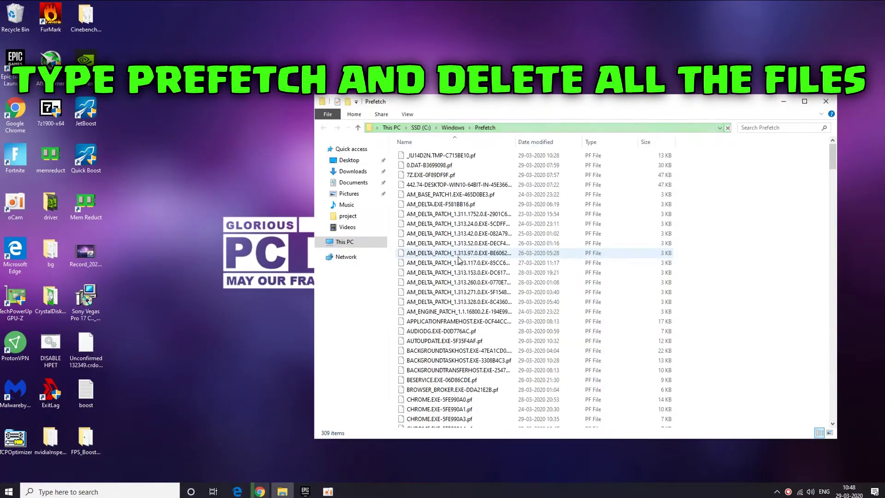
Permanently delete all files in the maximized Prefetch folder, skipping the file that is in use
left_click(804, 102)
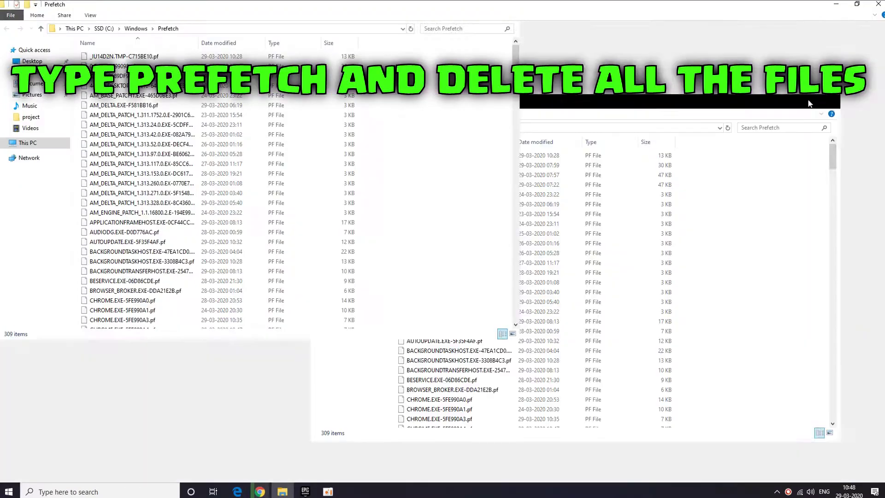
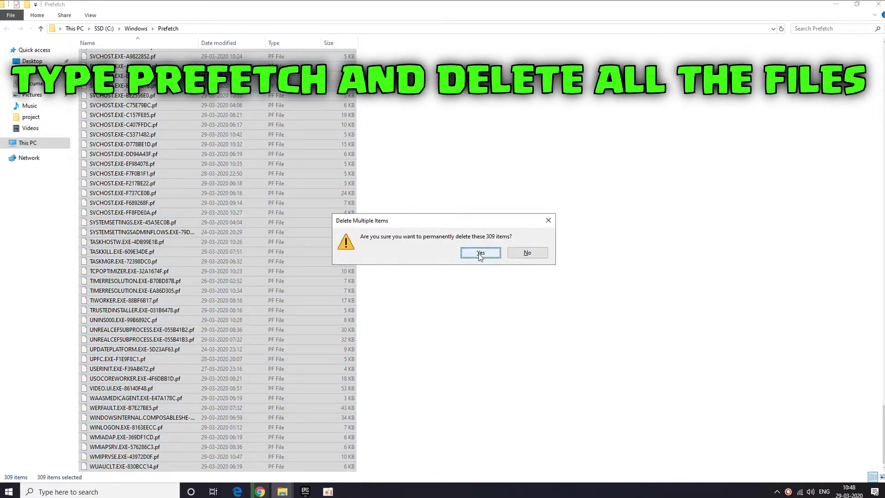
left_click(480, 252)
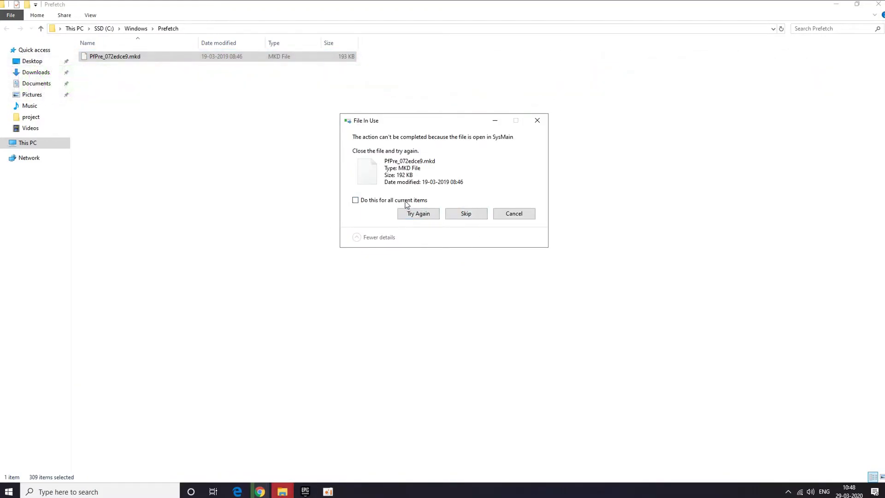
left_click(463, 216)
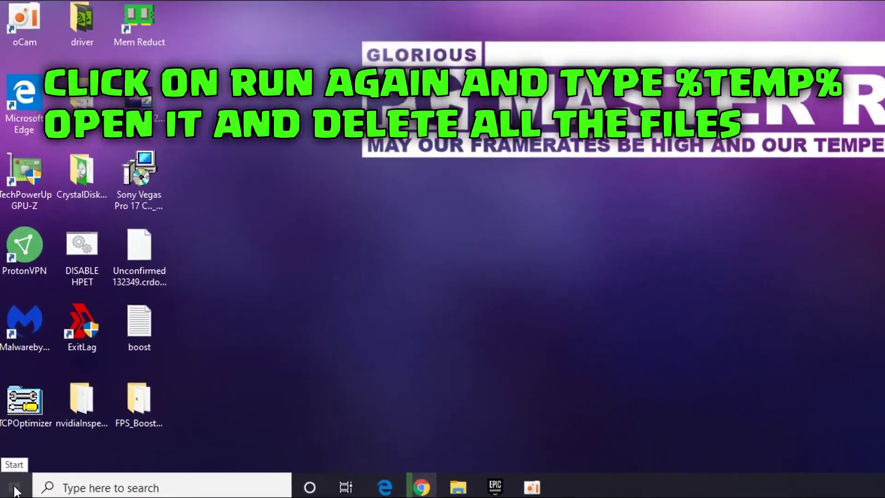
Open the user's temporary files folder by running %temp% from the Run dialog
right_click(9, 488)
left_click(40, 434)
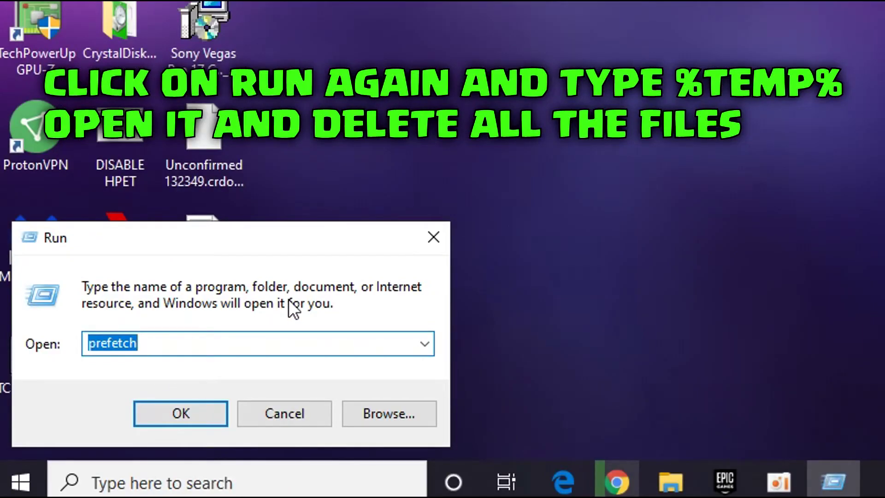
type("^")
key("BackSpace")
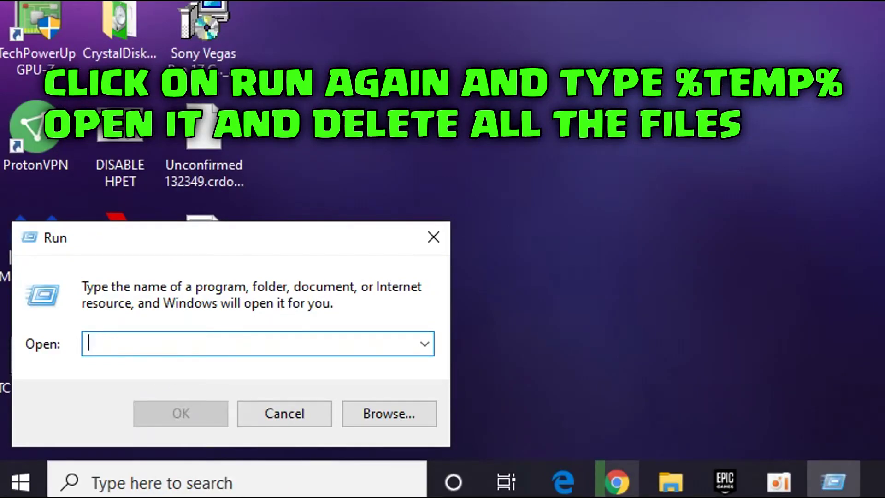
type("%temp%")
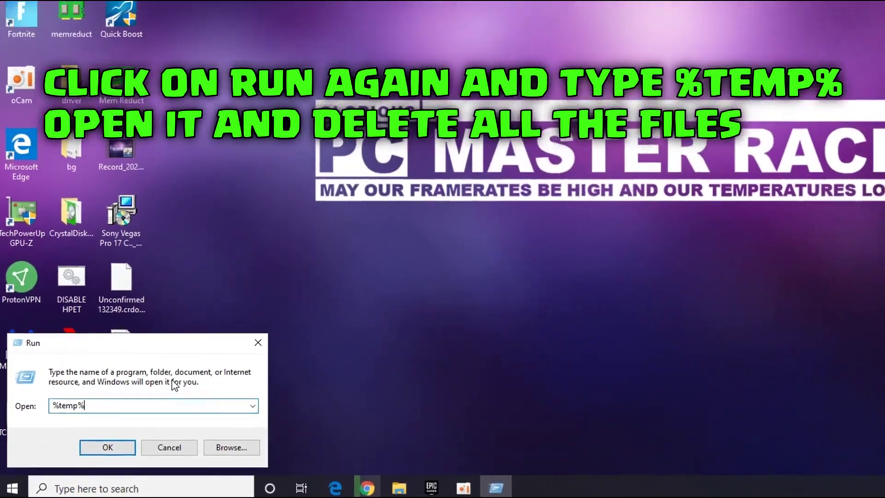
left_click(107, 447)
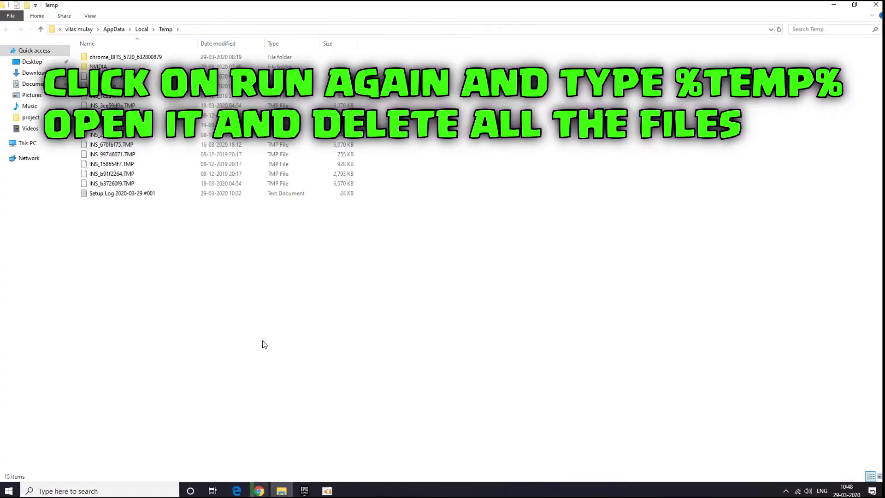
Select all files and folders in the Temp folder and delete them
left_click_drag(212, 263, 149, 57)
right_click(154, 116)
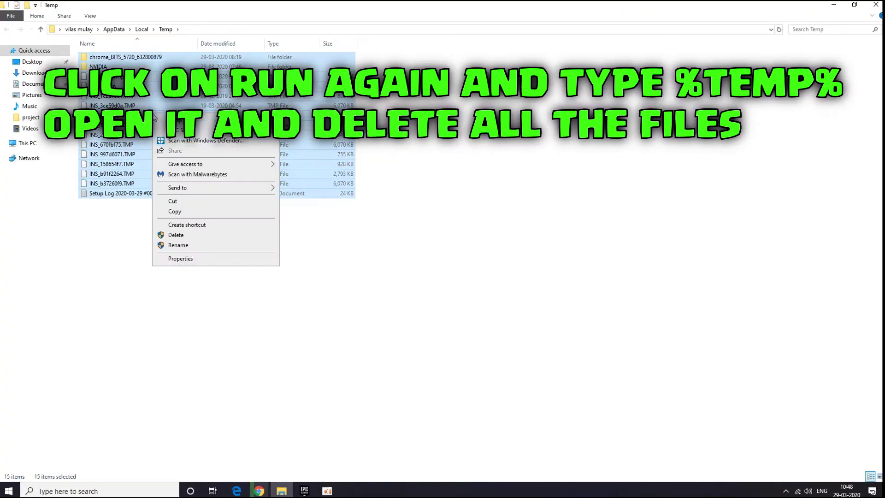
left_click(189, 234)
left_click(479, 252)
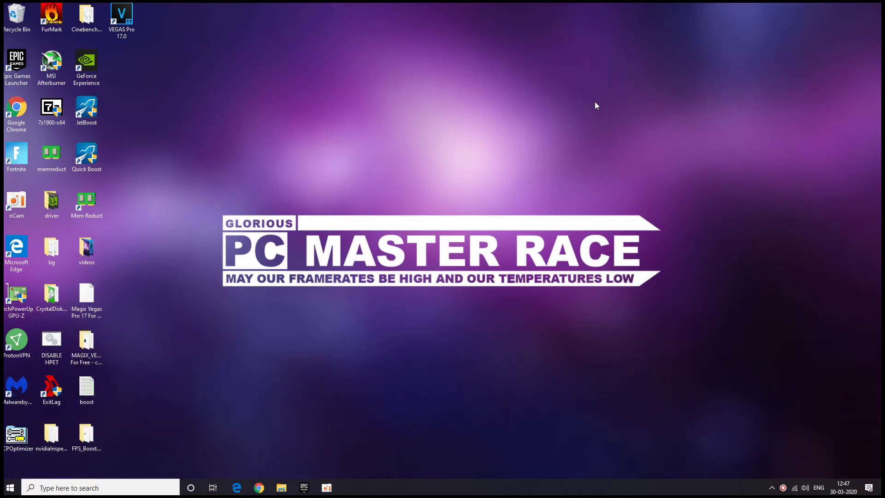
Open NVIDIA Control Panel and set the image settings to use my preference emphasizing Performance
right_click(595, 102)
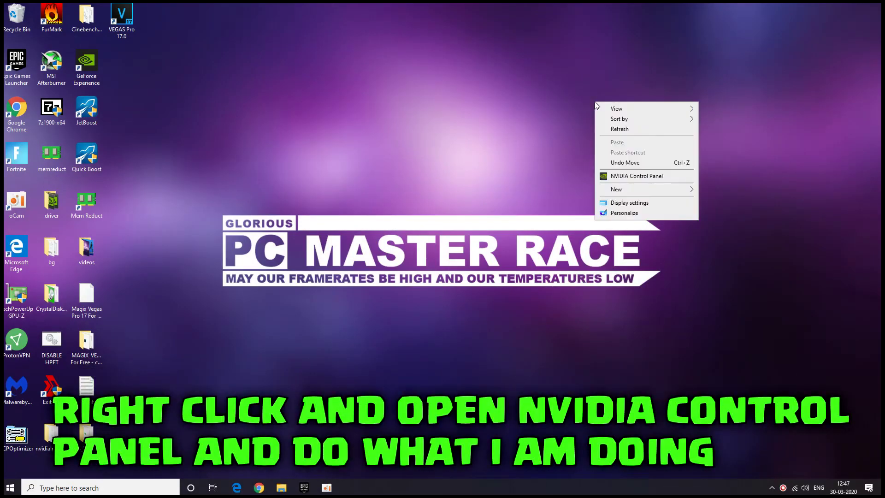
left_click(661, 183)
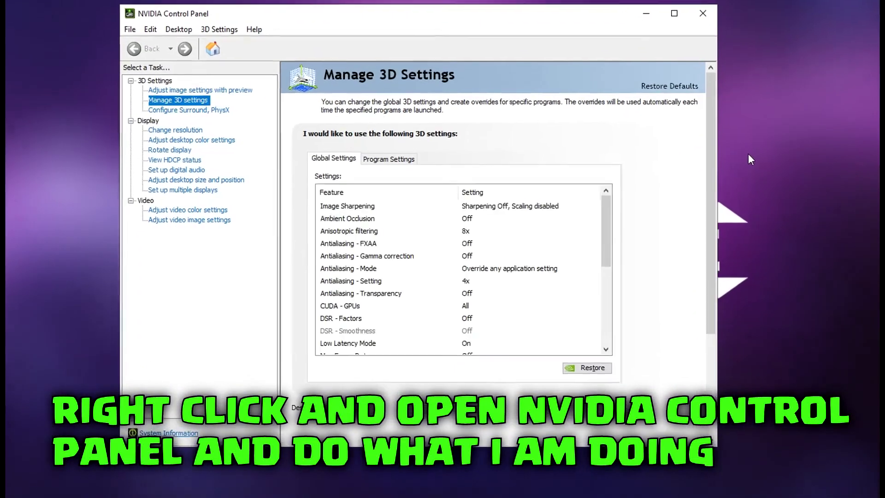
left_click(223, 90)
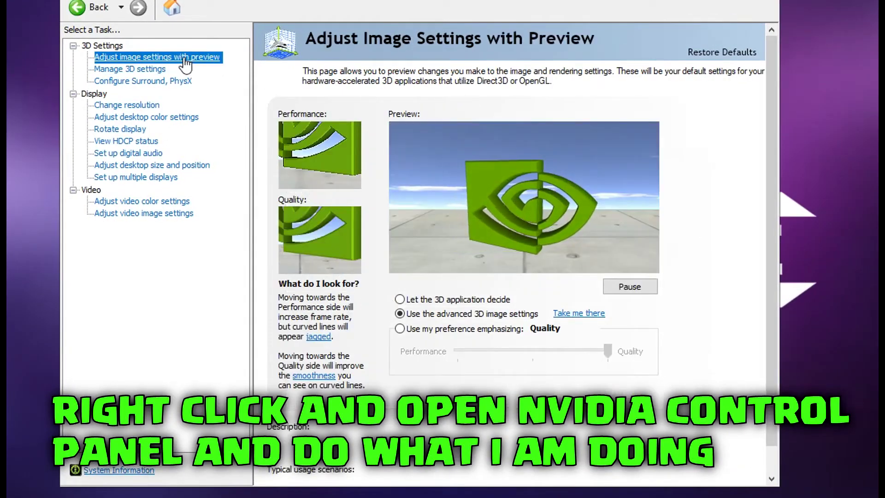
left_click(404, 332)
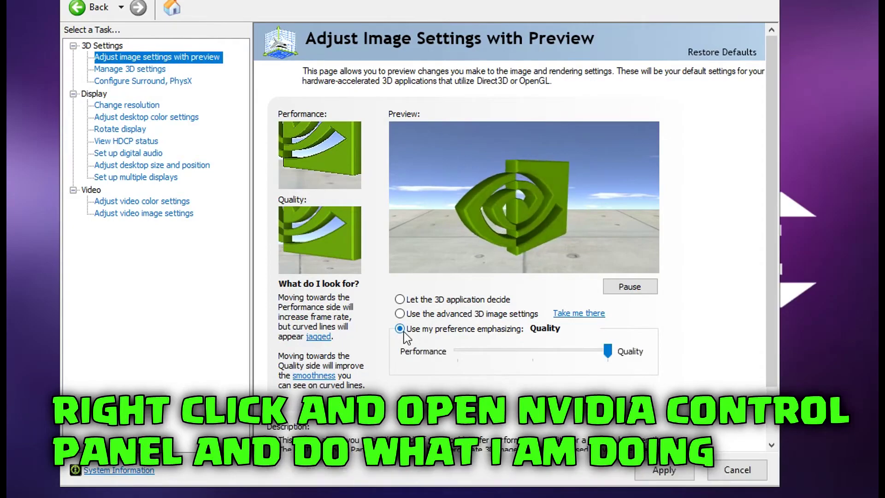
left_click_drag(599, 352, 463, 350)
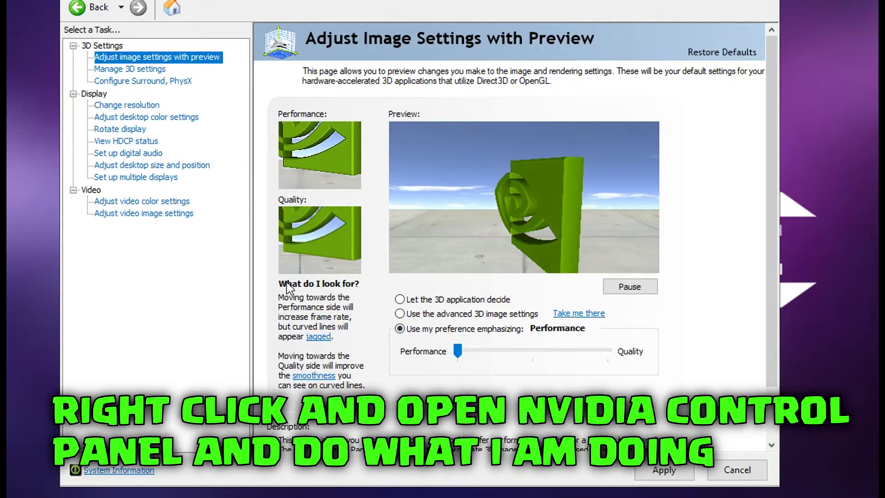
Set Texture filtering - Quality to High performance in the global 3D settings
left_click(109, 70)
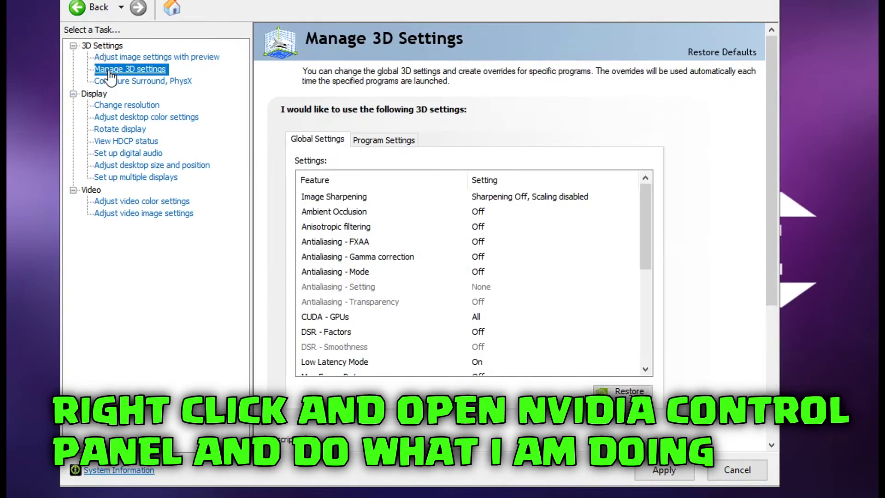
left_click_drag(649, 242, 662, 309)
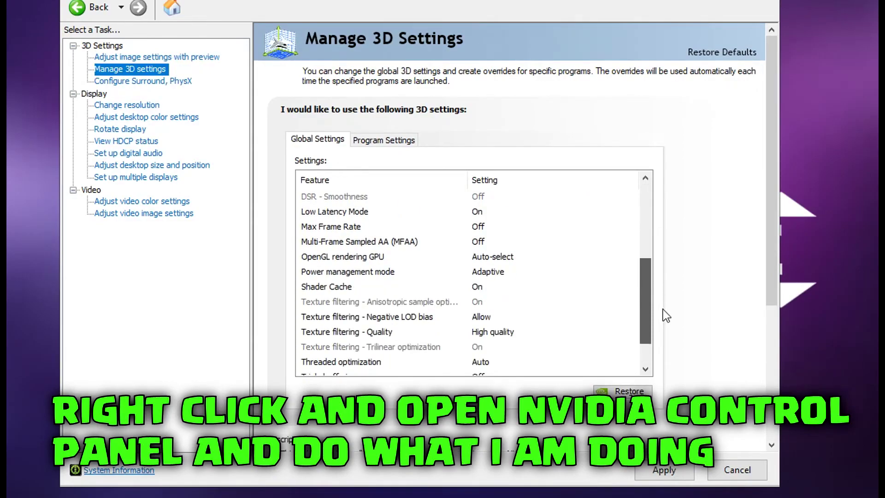
left_click(354, 331)
left_click(482, 343)
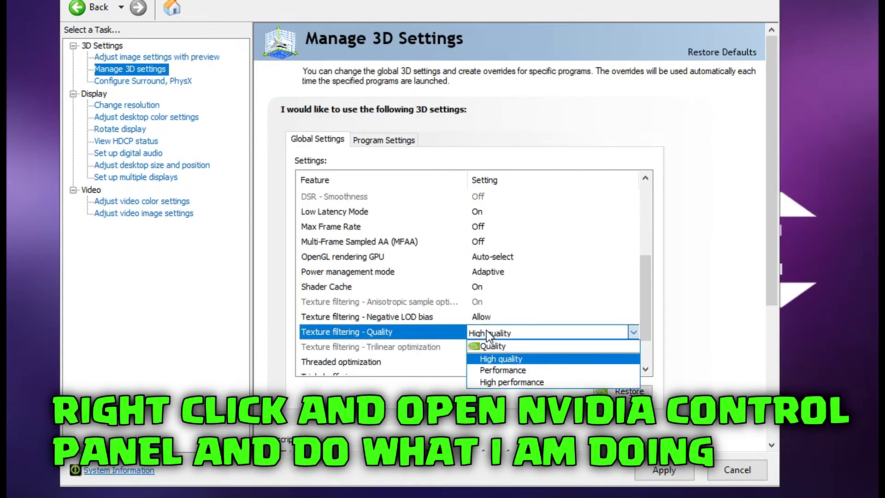
left_click(502, 381)
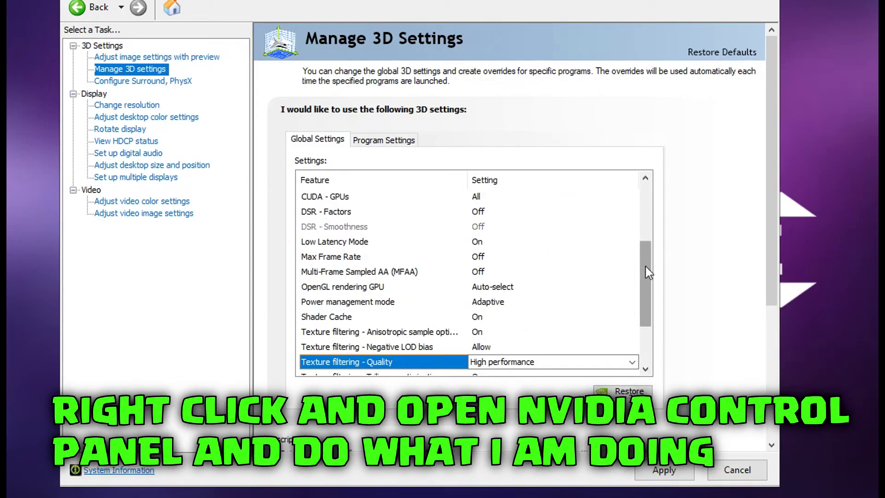
Set Power management mode to Prefer maximum performance, review the remaining global 3D settings, and apply the changes
left_click(482, 302)
left_click(485, 306)
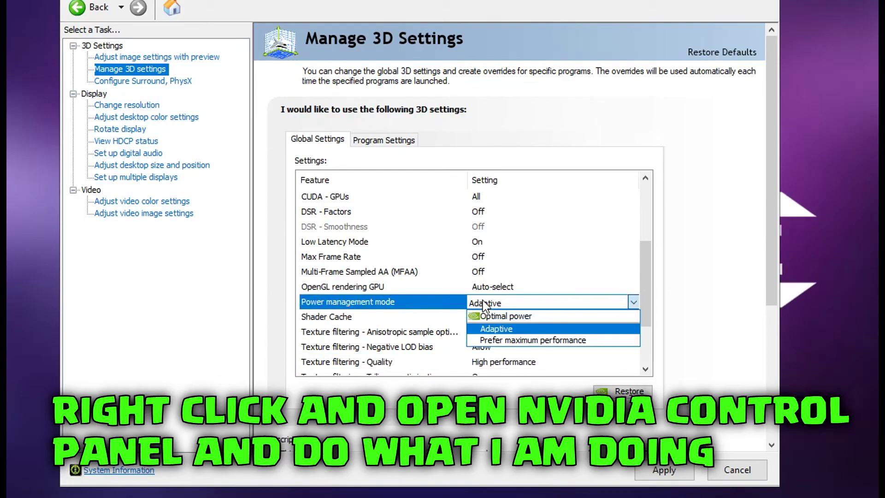
left_click(534, 340)
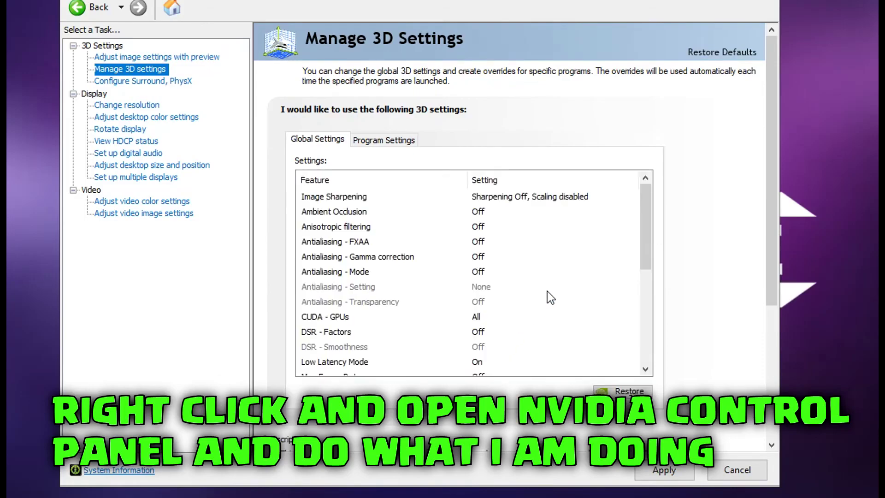
left_click_drag(645, 212, 655, 313)
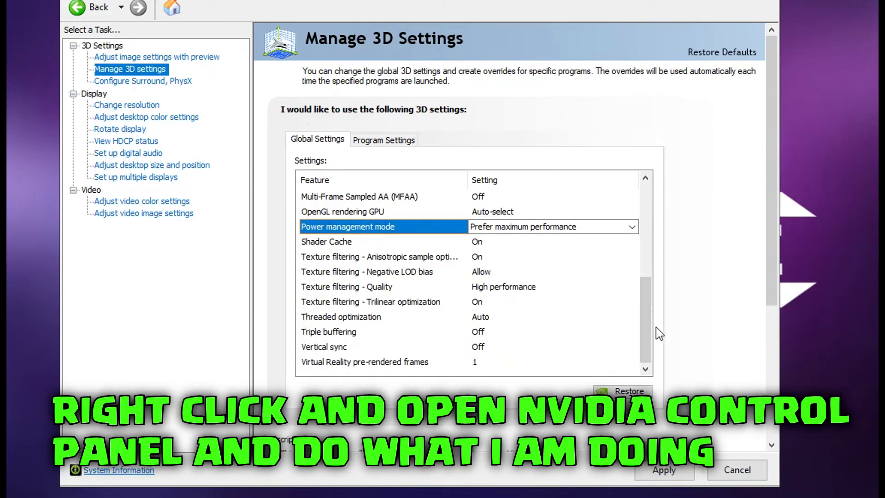
left_click(683, 476)
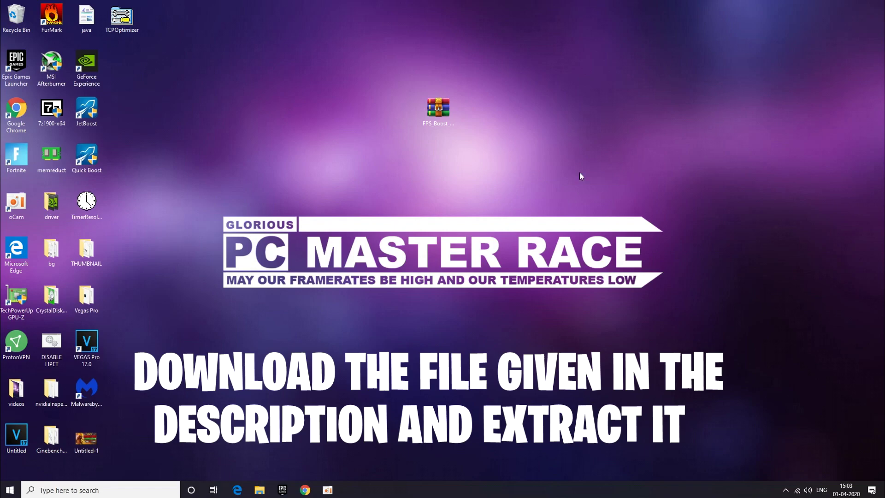
Extract the FPS_Boost_S.V.M archive on the desktop and place the extracted folder beside the archive
right_click(439, 107)
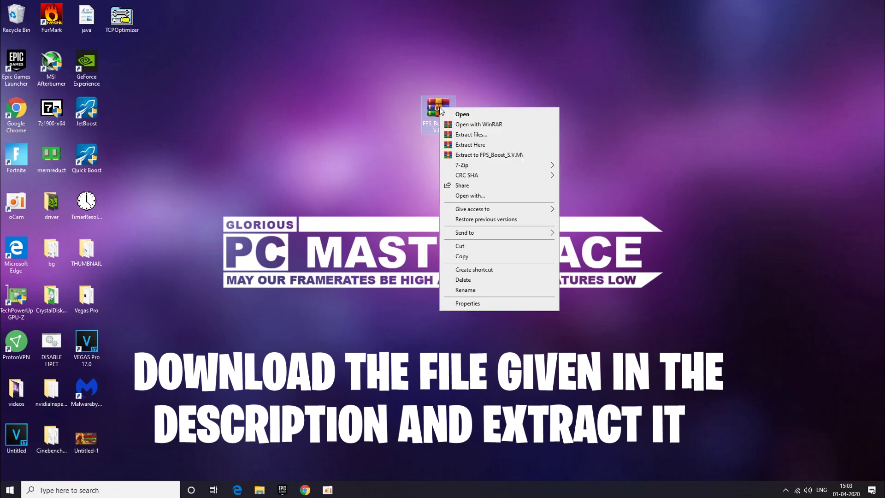
left_click(477, 145)
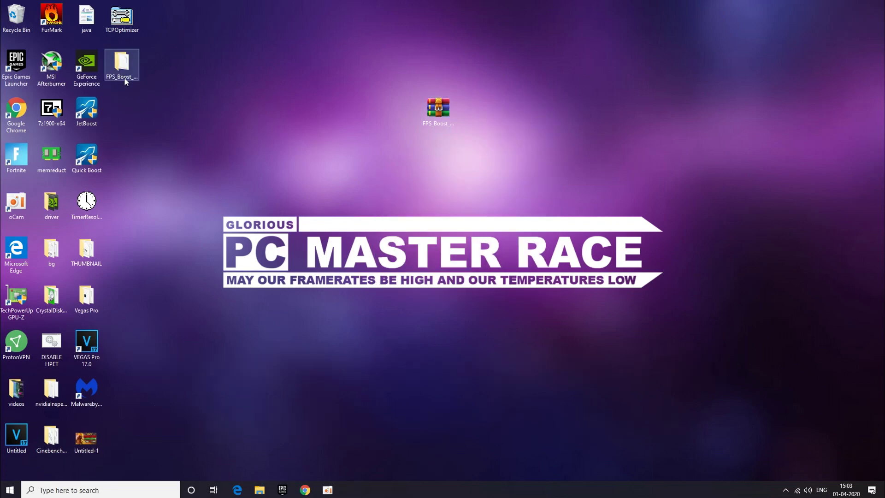
left_click_drag(123, 76, 526, 110)
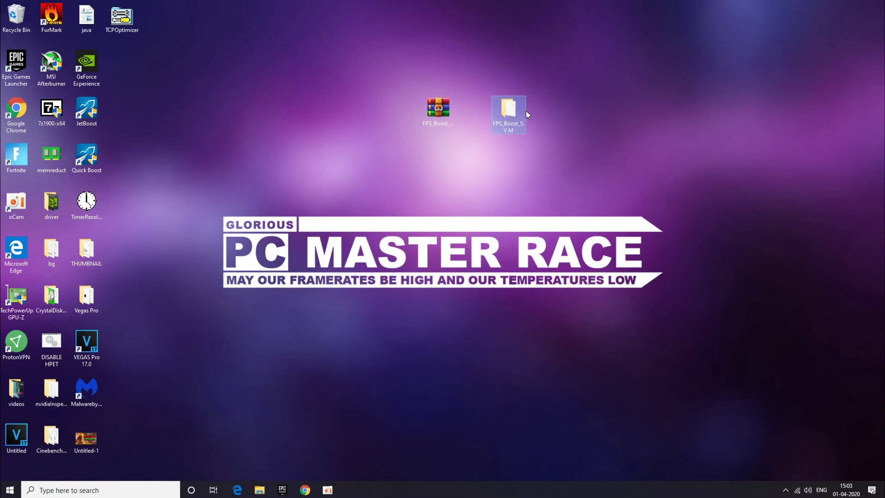
Run NVidiaProfileInspectorDmW as administrator from the extracted NvidiaProfileInspector folder and accept resetting the window position
double_click(504, 118)
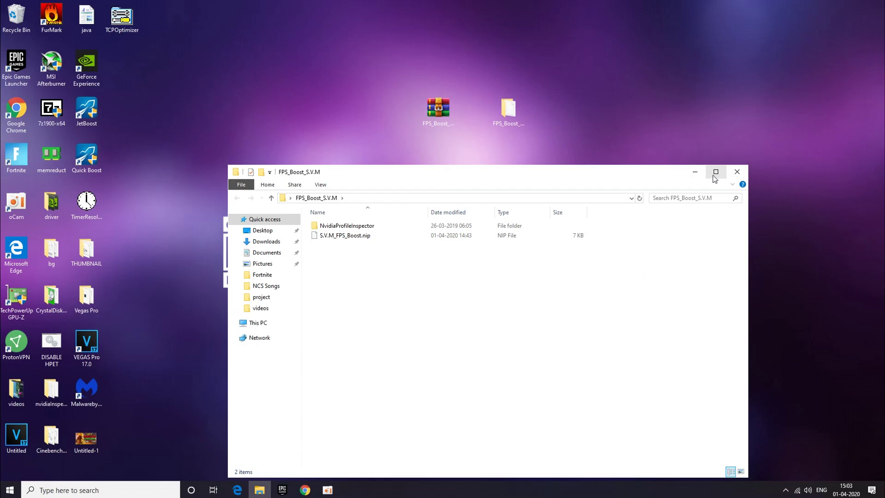
left_click(715, 172)
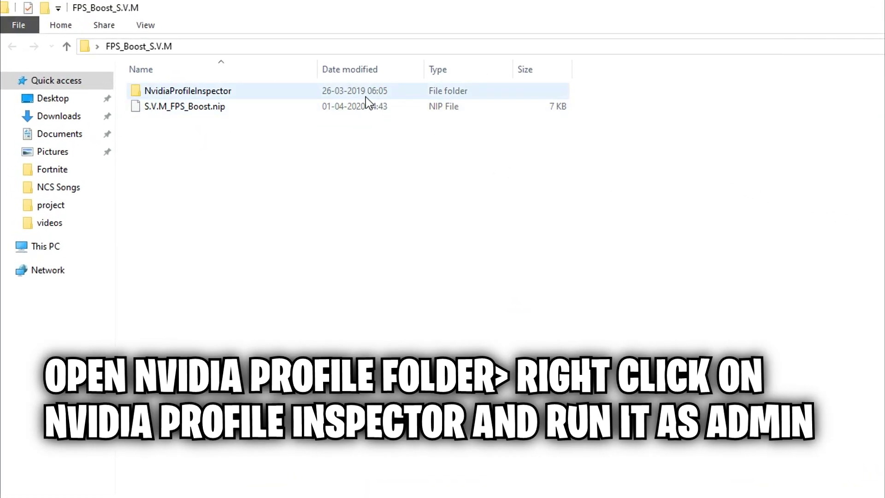
double_click(357, 91)
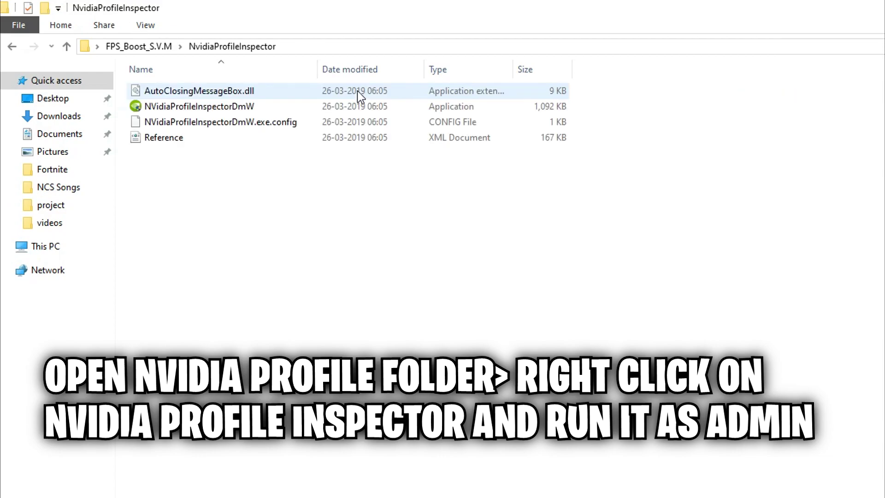
left_click(234, 106)
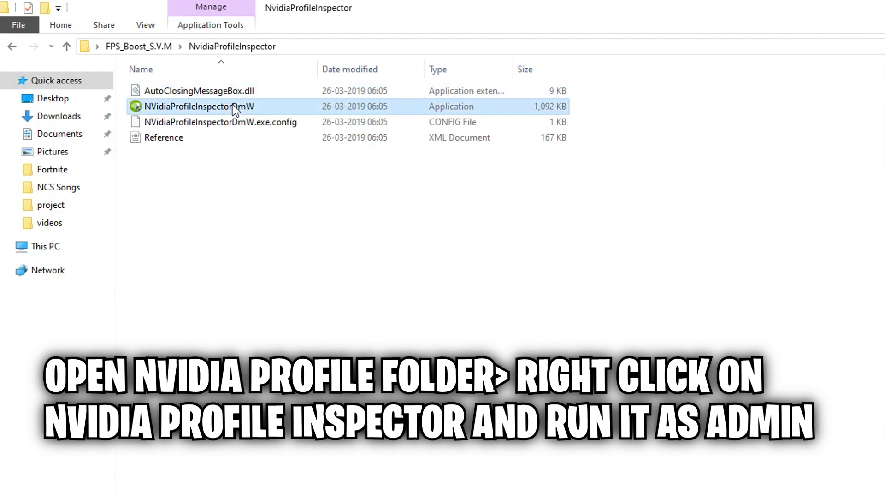
right_click(234, 106)
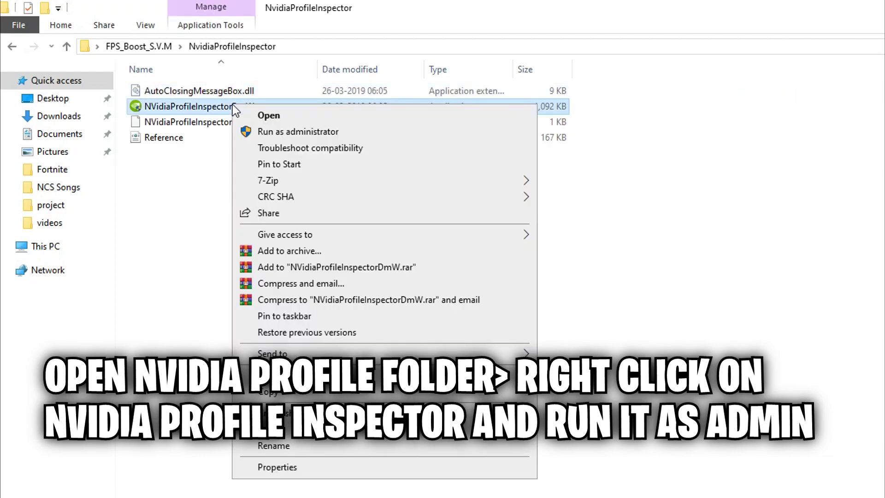
left_click(286, 136)
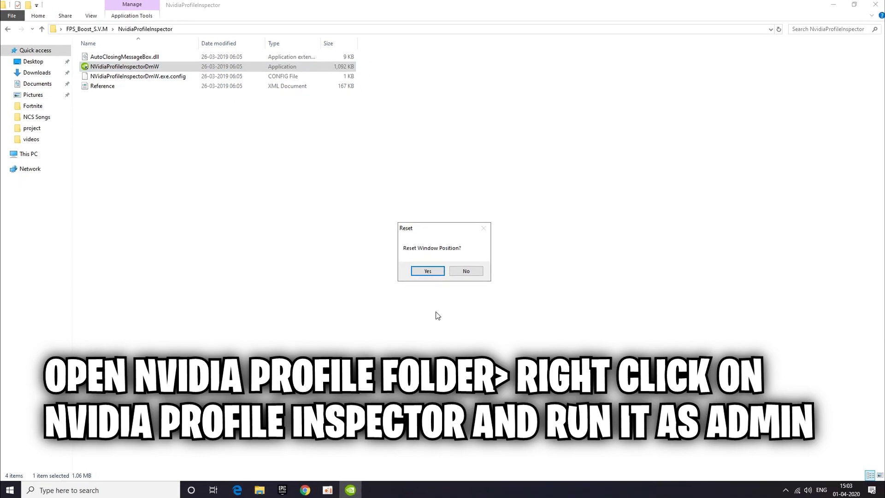
left_click(431, 272)
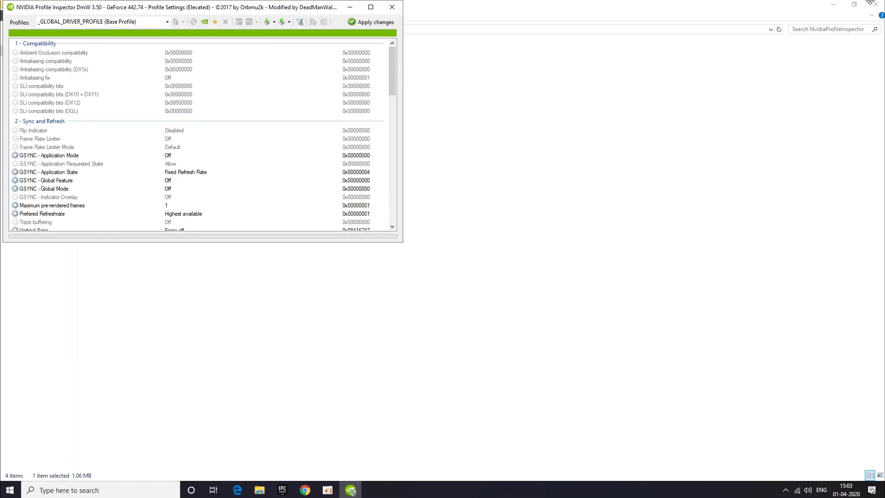
Minimize the folder window, maximize NVIDIA Profile Inspector and load the Fortnite profile
left_click(835, 7)
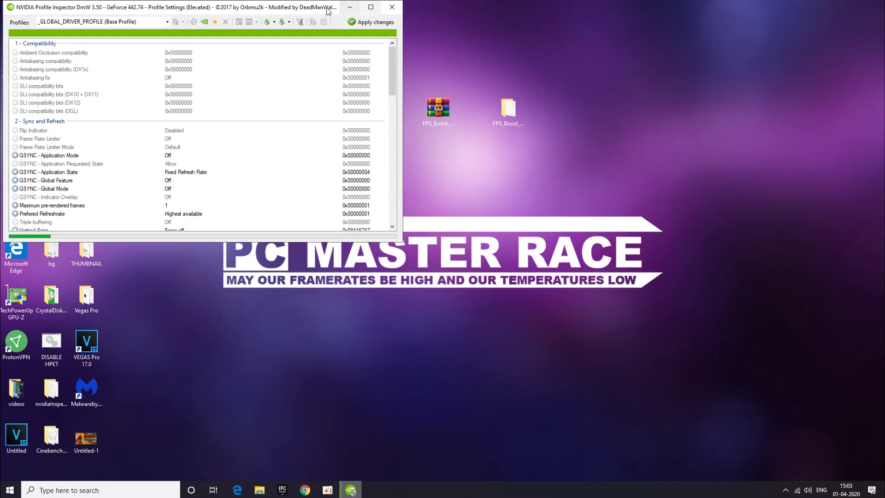
left_click_drag(545, 86, 642, 131)
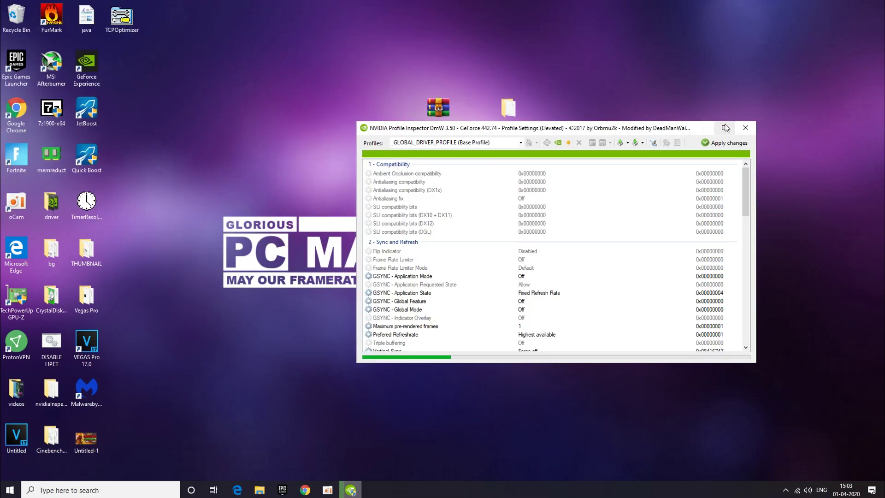
left_click(728, 130)
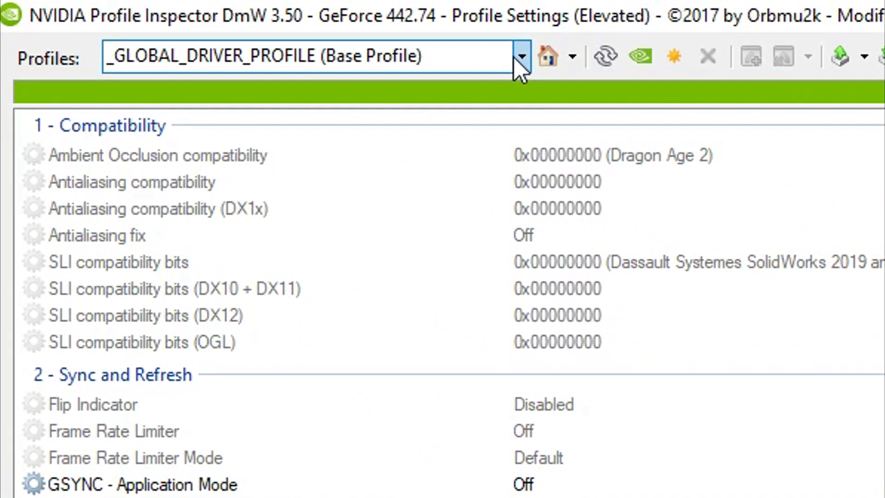
left_click(206, 22)
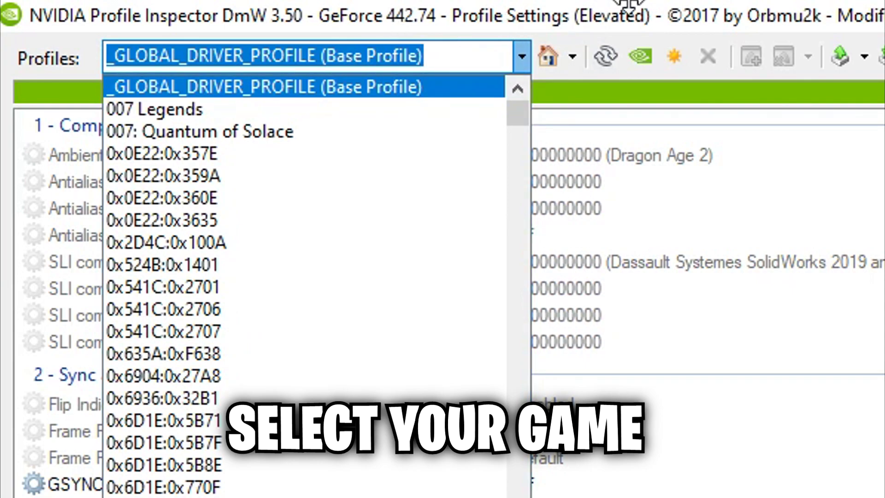
type("Fo")
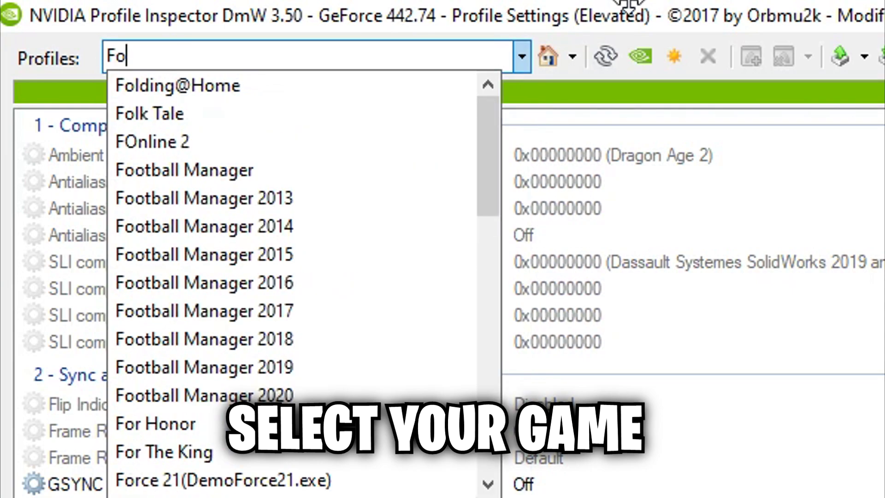
type("rtni")
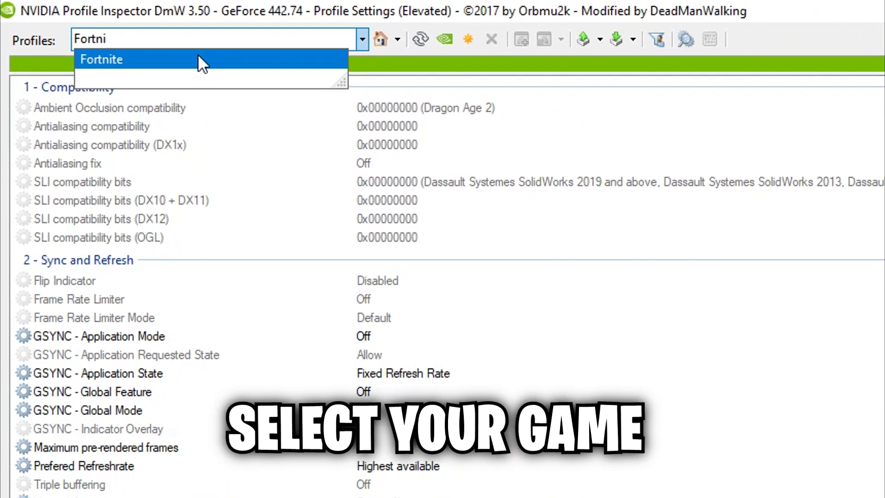
left_click(286, 84)
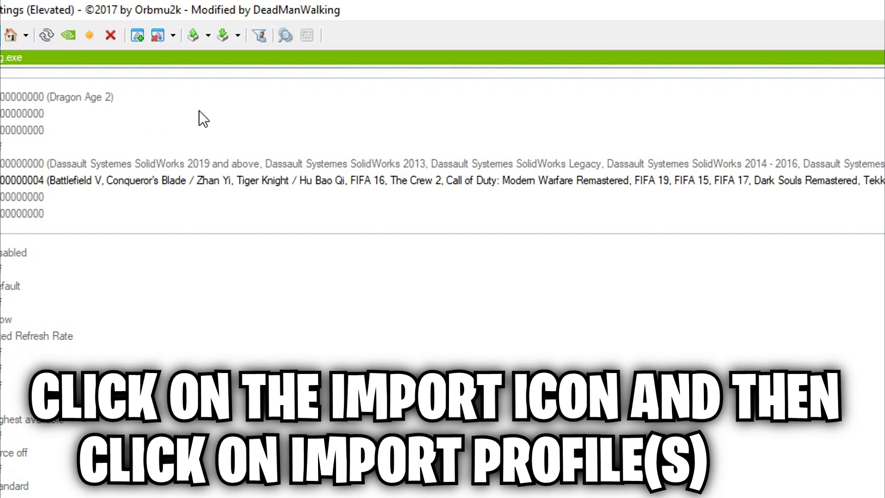
Import the S.V.M_FPS_Boost.nip profile from the FPS_Boost_S.V.M folder on the desktop
left_click(237, 37)
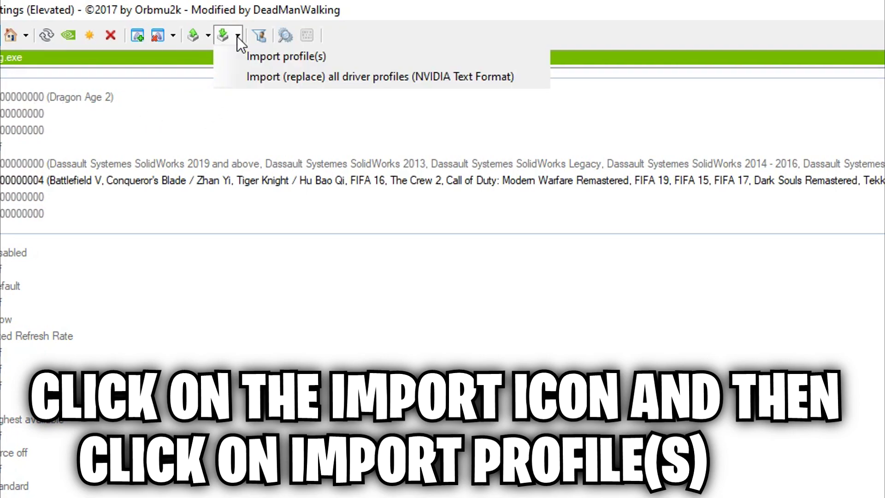
left_click(252, 56)
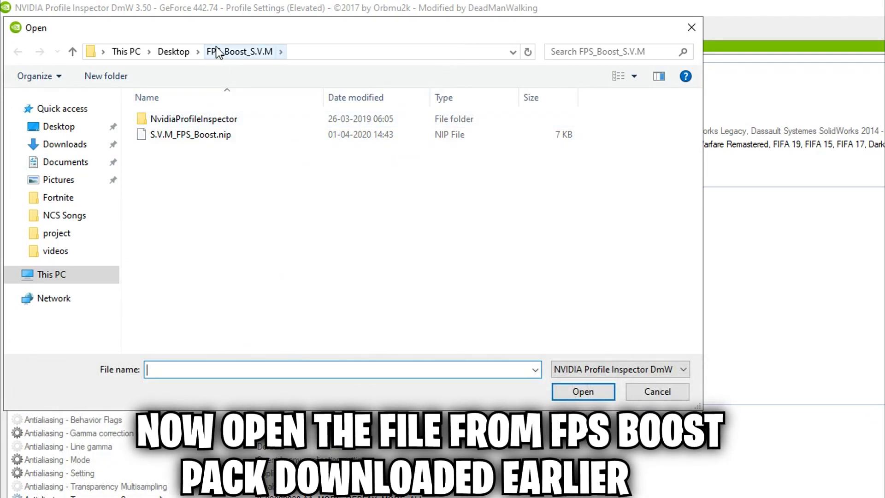
left_click(211, 138)
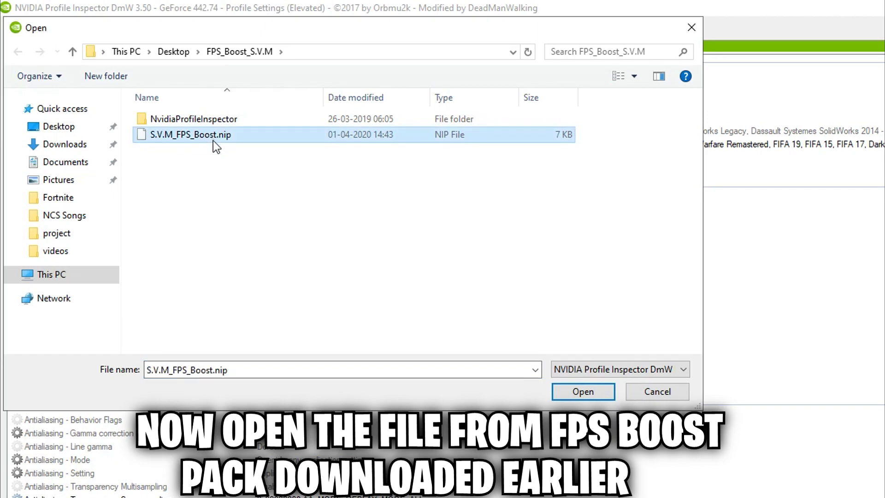
left_click(587, 398)
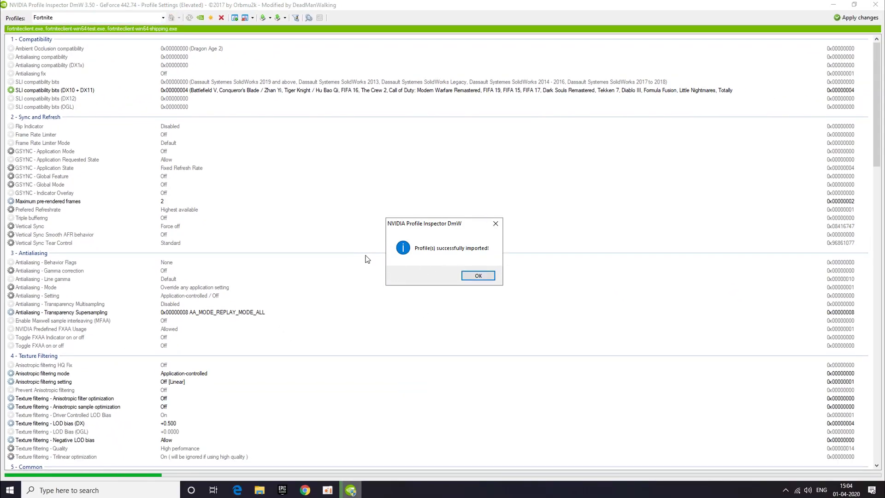
left_click(474, 276)
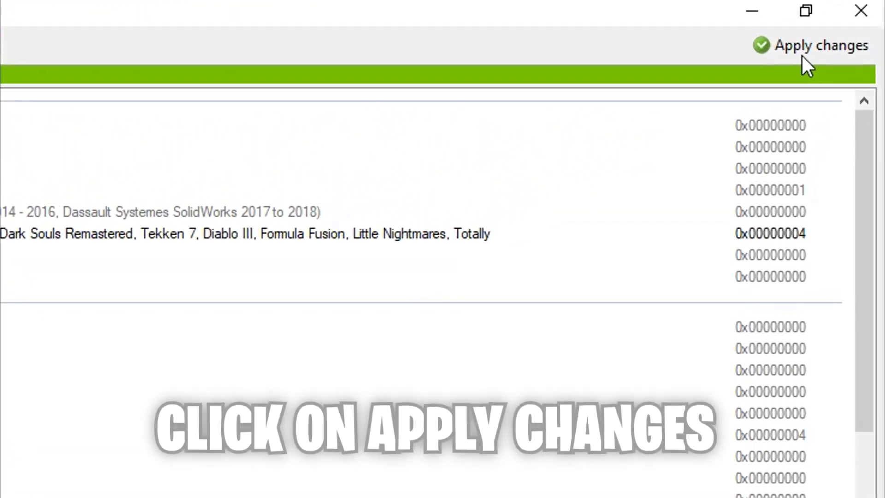
Apply the changes to the Fortnite profile and close NVIDIA Profile Inspector
left_click(800, 53)
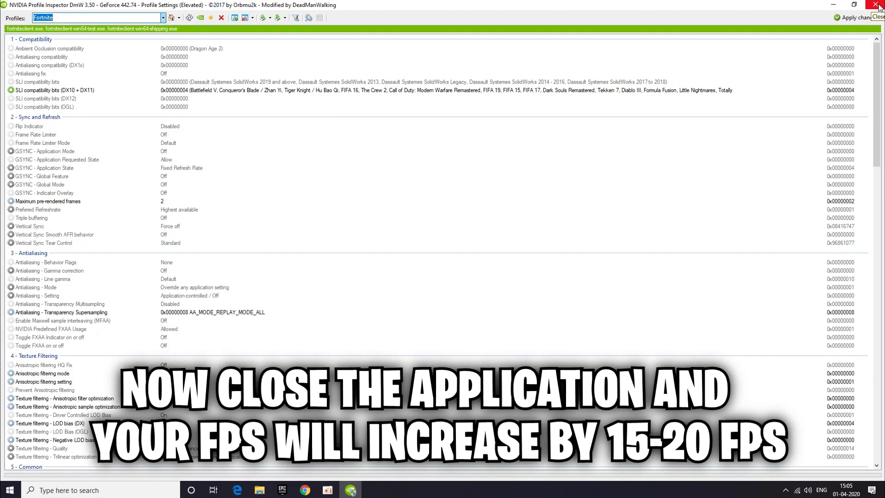
left_click(875, 6)
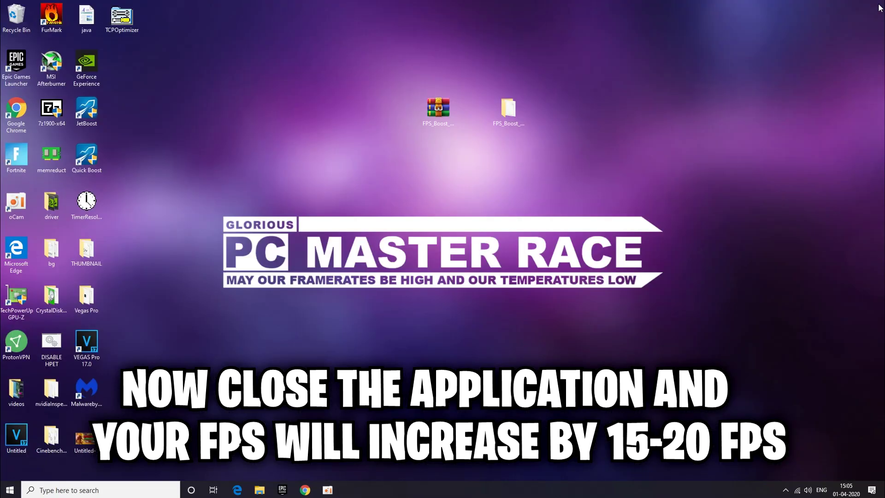